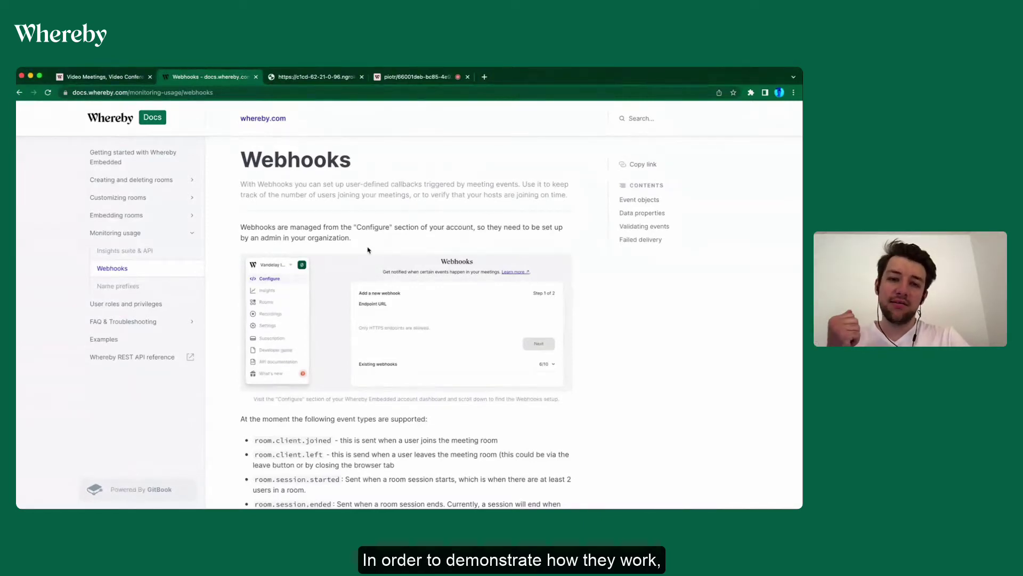
Step: Review index.js in WebStorm, noting the server's localhost host setting
{"action": "key", "text": "super+Tab"}
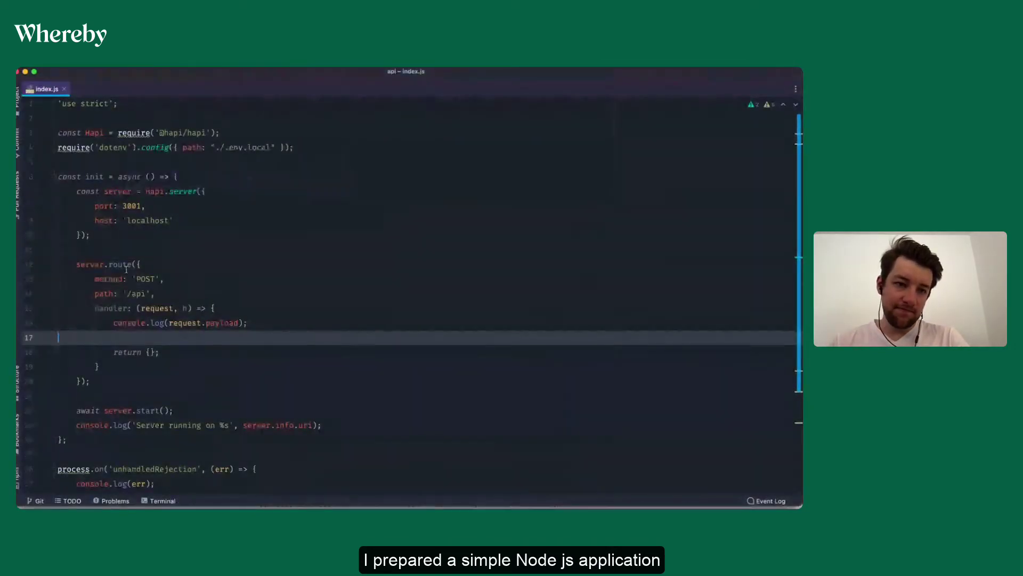
{"action": "scroll", "coordinate": [127, 270], "scroll_direction": "down", "scroll_amount": 5}
{"action": "scroll", "coordinate": [178, 240], "scroll_direction": "up", "scroll_amount": 5}
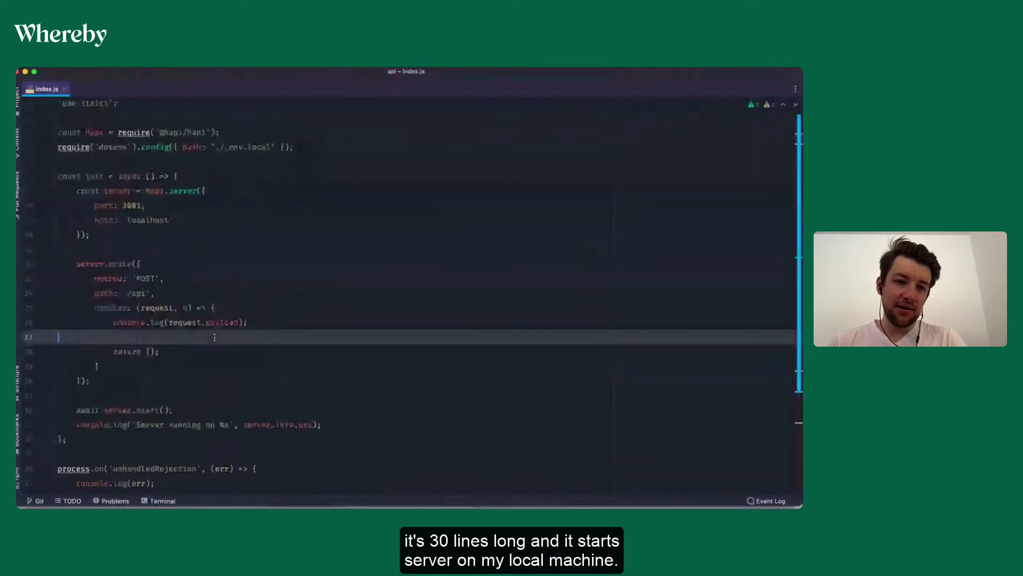
{"action": "double_click", "coordinate": [135, 222]}
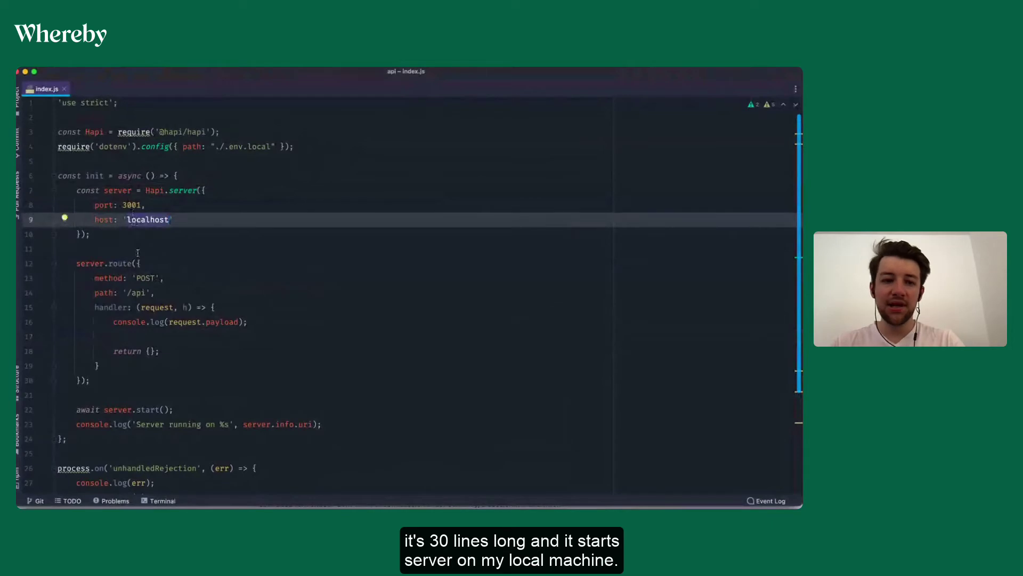
{"action": "scroll", "coordinate": [136, 224], "scroll_direction": "down", "scroll_amount": 1}
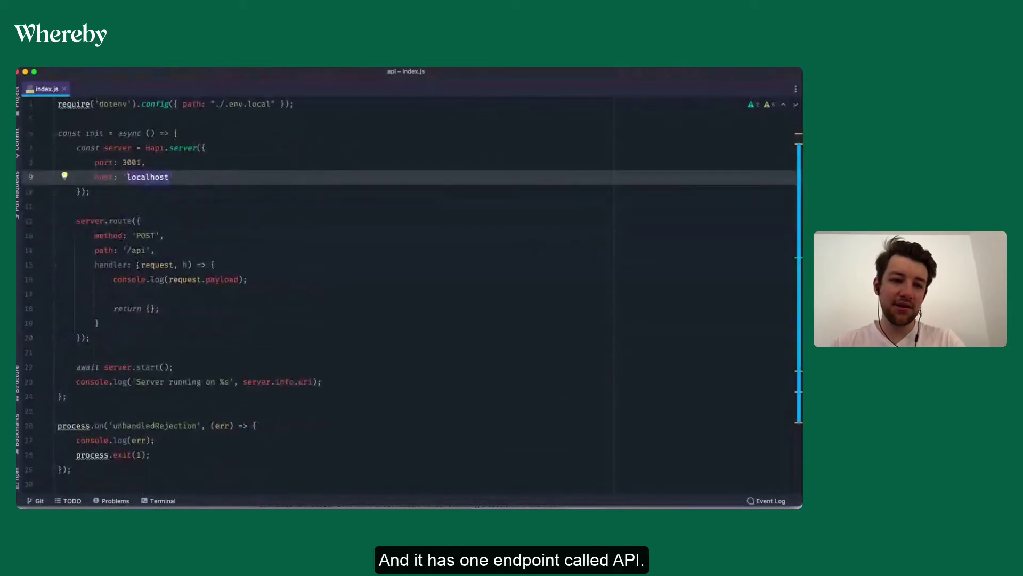
Step: Point out the POST /api route and its logged payload, confirm yarn start is serving on localhost:3001, and return to Chrome
{"action": "left_click_drag", "start_coordinate": [127, 250], "coordinate": [146, 251]}
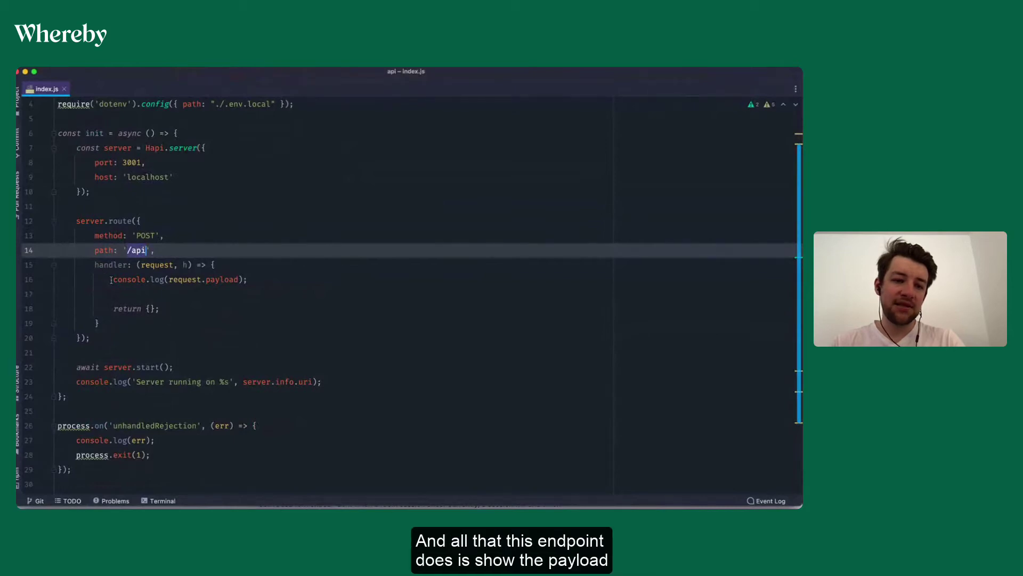
{"action": "mouse_move", "coordinate": [110, 280]}
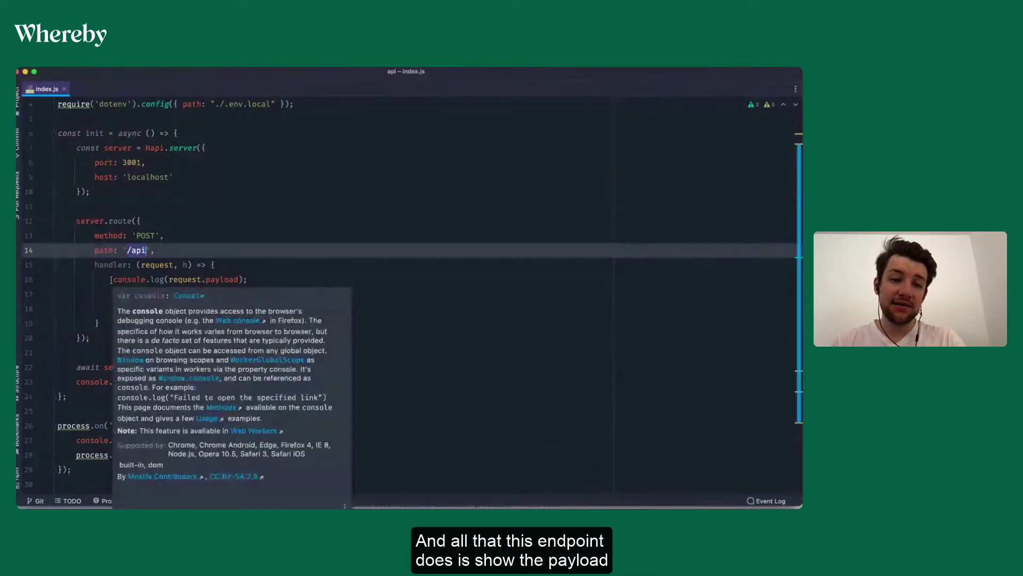
{"action": "left_click", "coordinate": [181, 281]}
{"action": "left_click", "coordinate": [220, 281]}
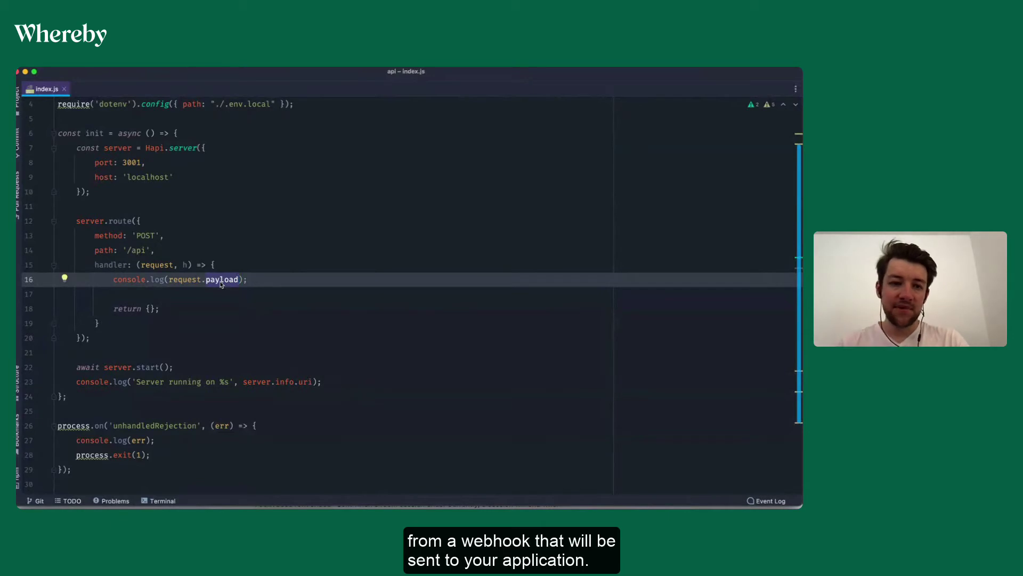
{"action": "key", "text": "super+Tab"}
{"action": "key", "text": "super+Tab"}
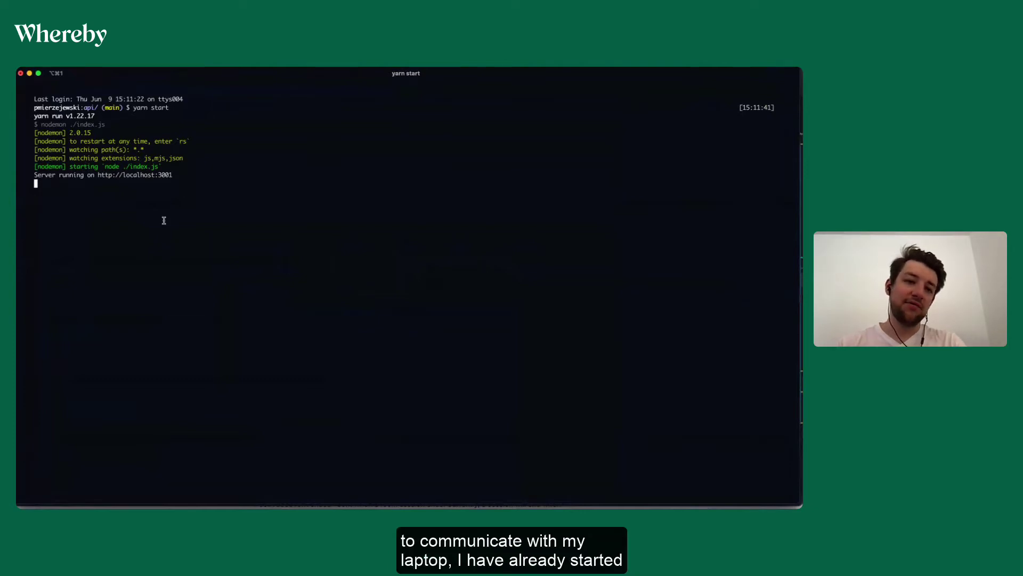
{"action": "key", "text": "super+Tab"}
{"action": "key", "text": "super+Tab"}
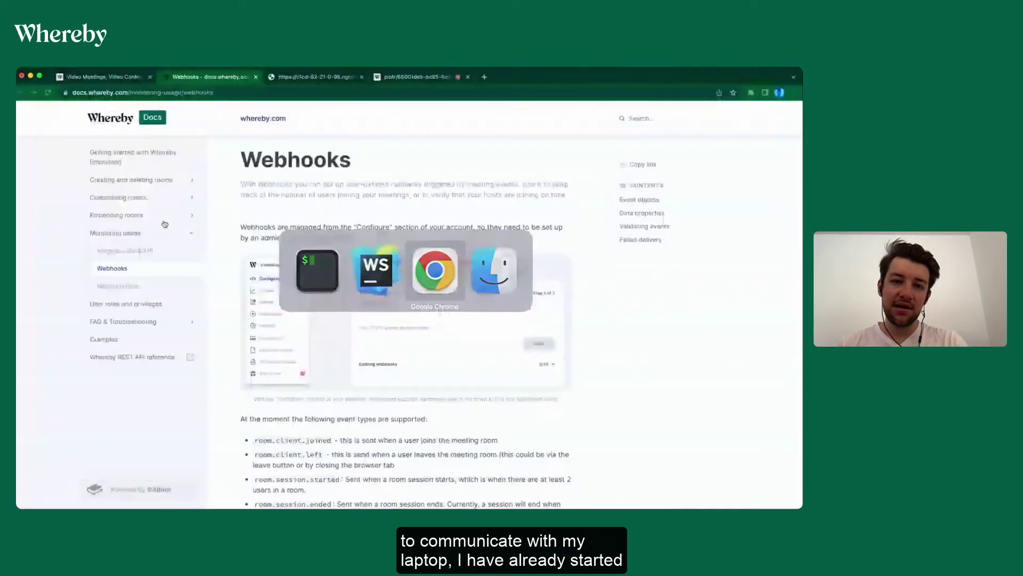
Step: Copy the ngrok tunnel's /api address from its tab, then return to the Webhooks docs
{"action": "left_click", "coordinate": [331, 80]}
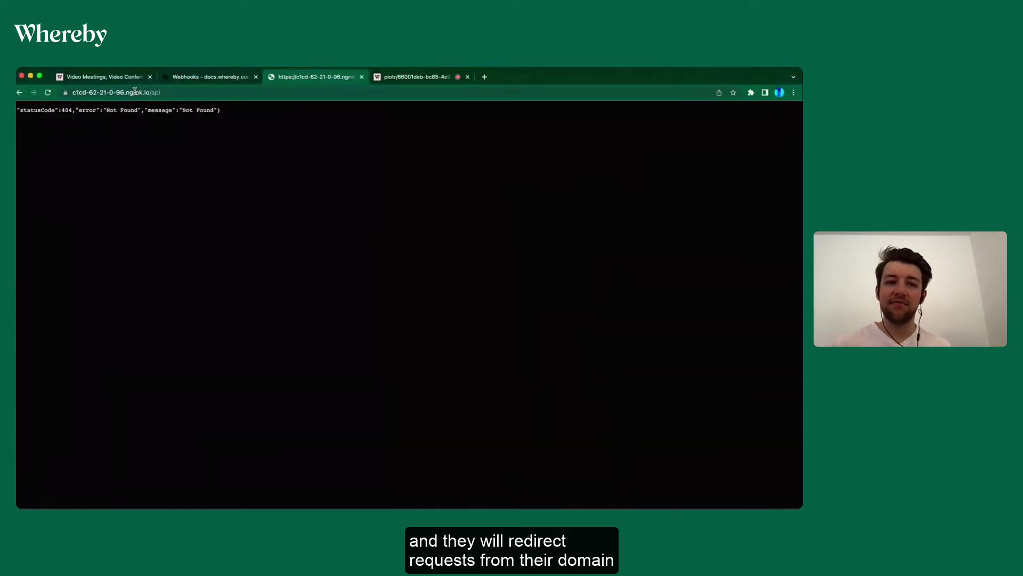
{"action": "left_click", "coordinate": [170, 90]}
{"action": "key", "text": "super+c"}
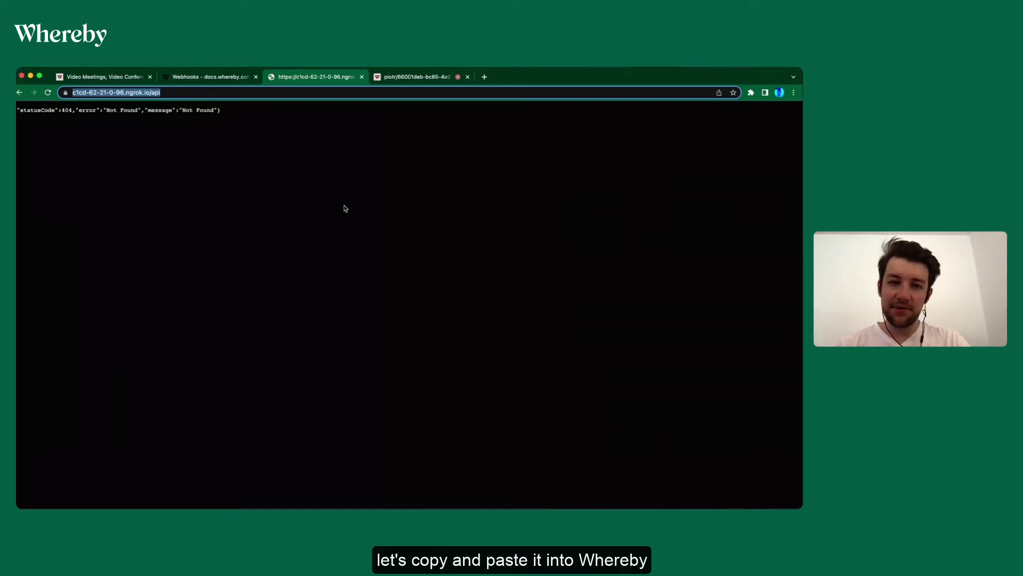
{"action": "key", "text": "ctrl+shift+Tab"}
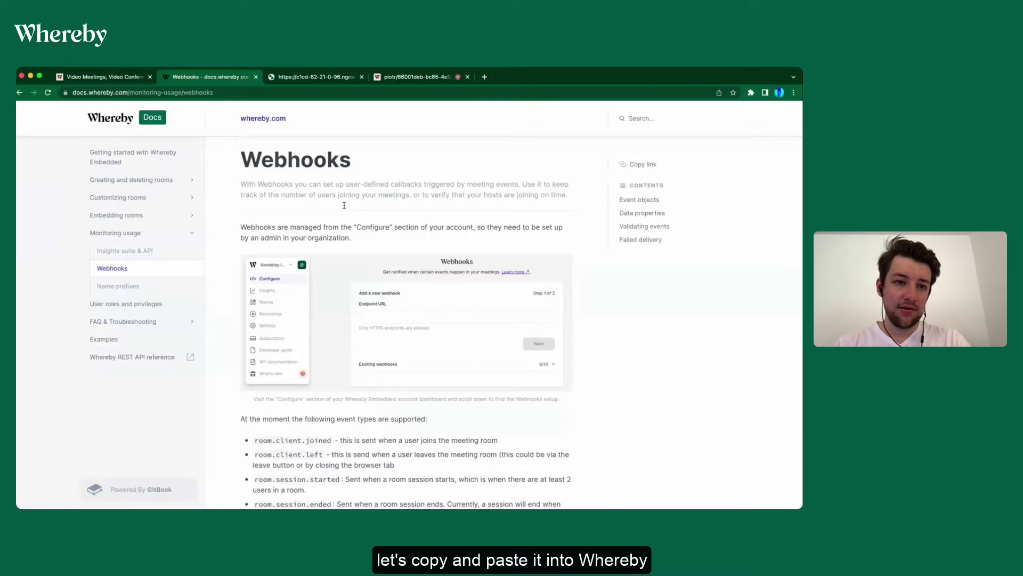
{"action": "key", "text": "ctrl+shift+Tab"}
{"action": "scroll", "coordinate": [404, 126], "scroll_direction": "down", "scroll_amount": 3}
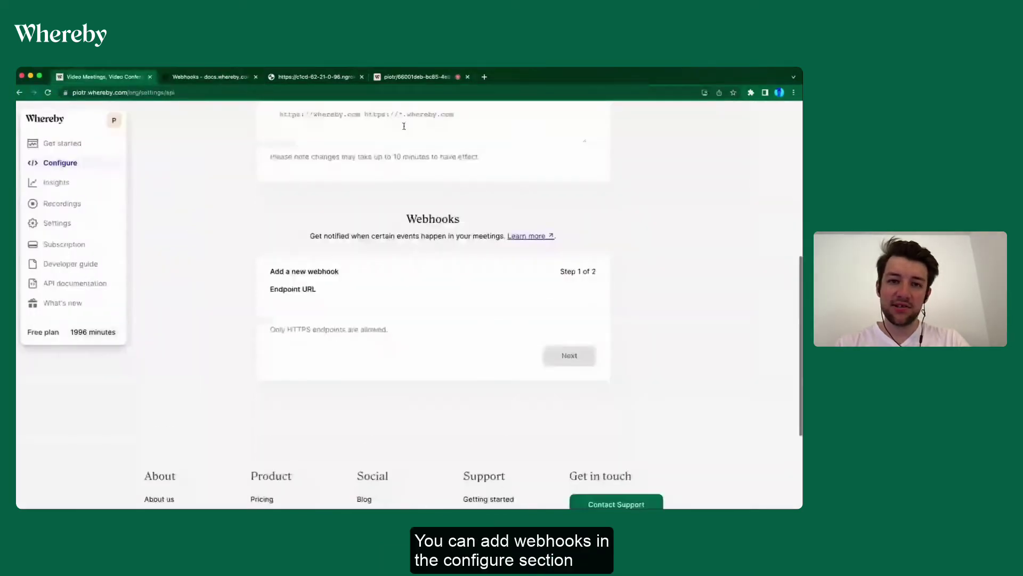
{"action": "scroll", "coordinate": [404, 125], "scroll_direction": "down", "scroll_amount": 2}
{"action": "left_click", "coordinate": [324, 240]}
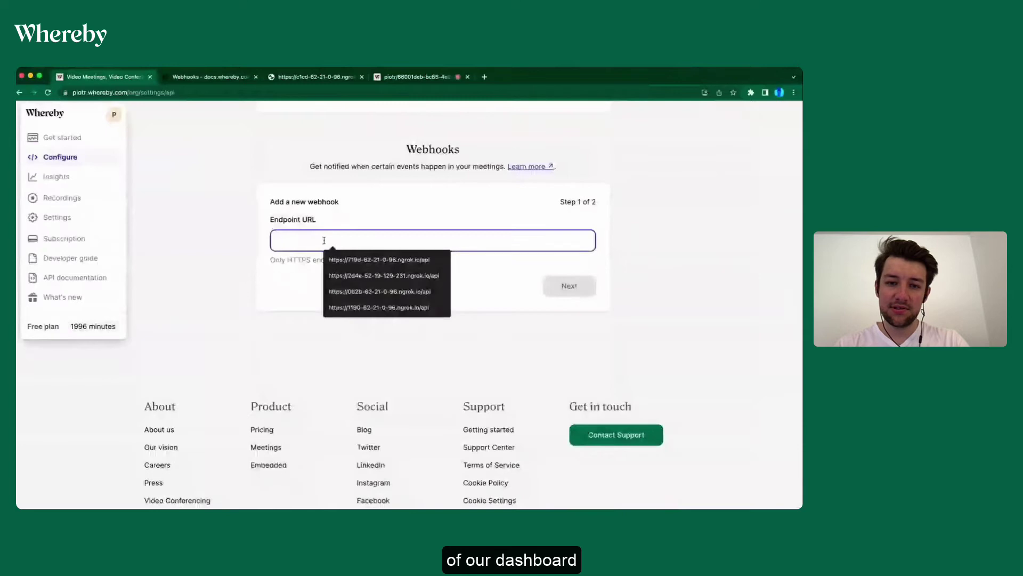
{"action": "key", "text": "super+v"}
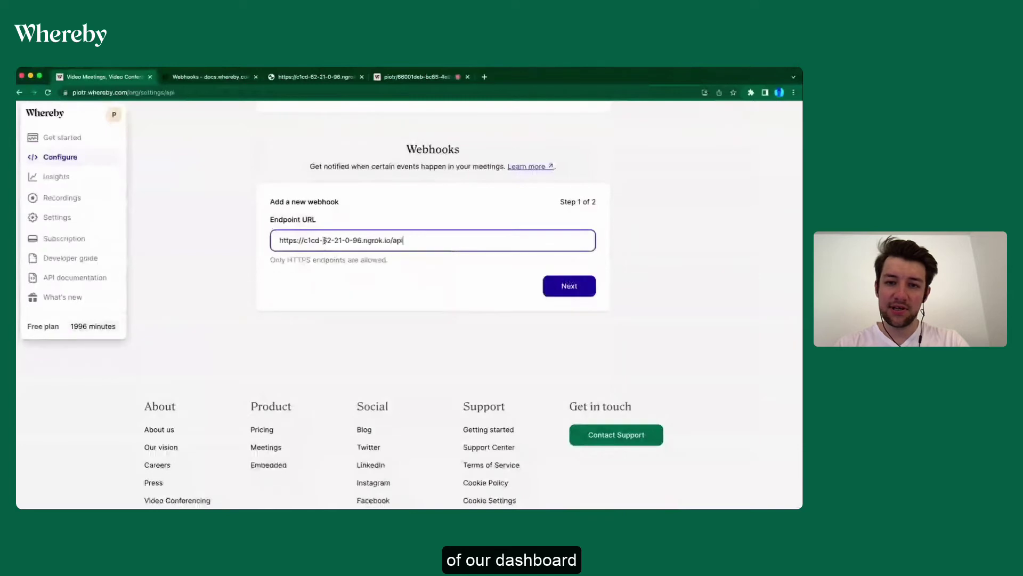
{"action": "left_click", "coordinate": [574, 296]}
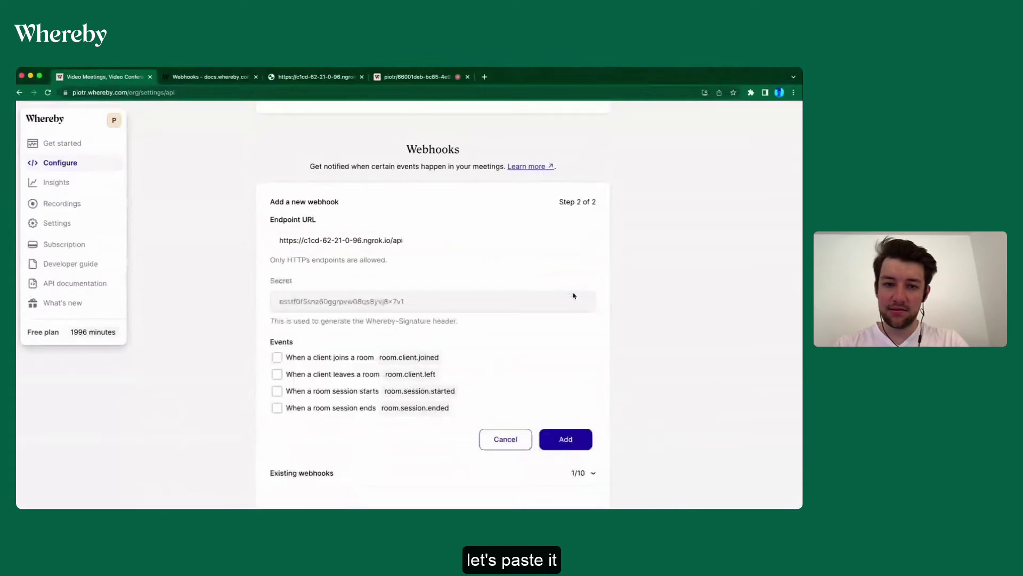
{"action": "scroll", "coordinate": [574, 296], "scroll_direction": "down", "scroll_amount": 2}
{"action": "scroll", "coordinate": [574, 296], "scroll_direction": "down", "scroll_amount": 1}
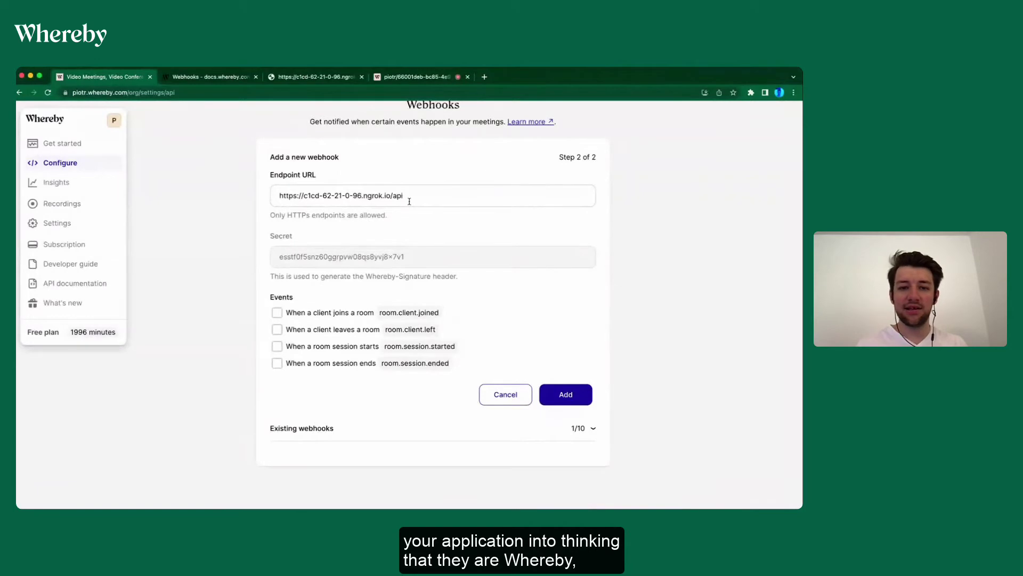
{"action": "double_click", "coordinate": [322, 260]}
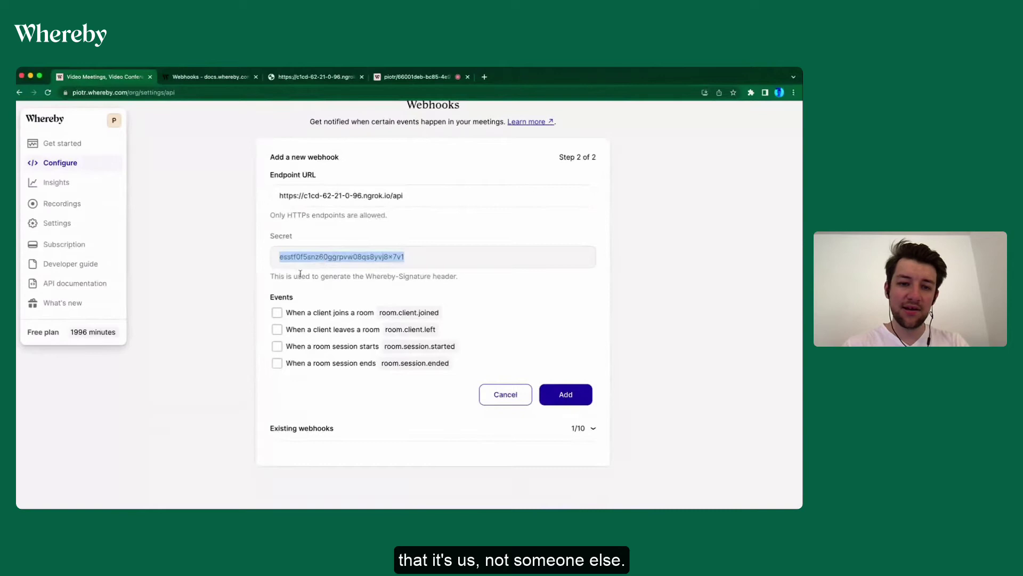
{"action": "left_click", "coordinate": [300, 273]}
{"action": "scroll", "coordinate": [300, 273], "scroll_direction": "down", "scroll_amount": 1}
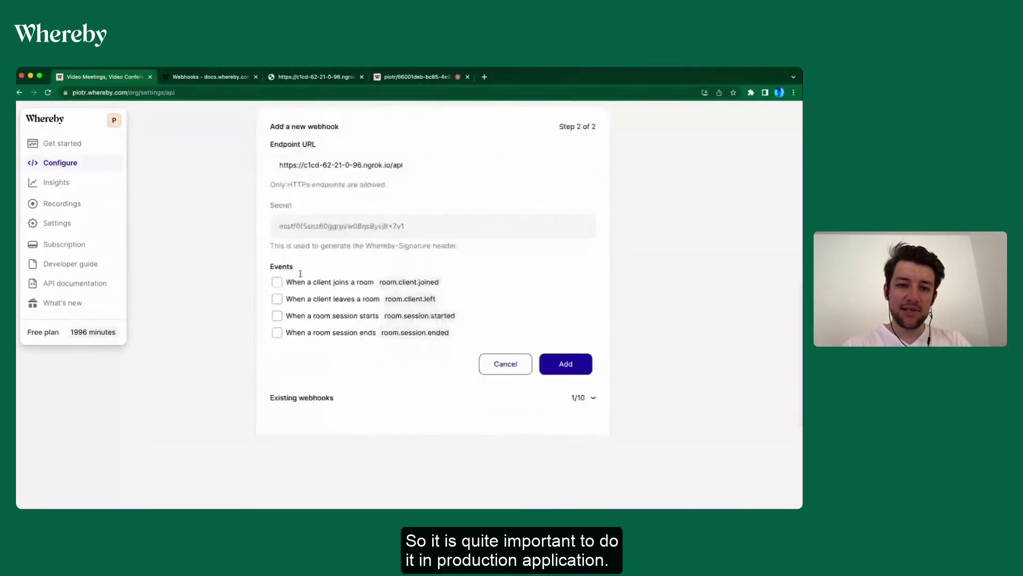
{"action": "left_click_drag", "start_coordinate": [292, 206], "coordinate": [282, 226]}
{"action": "double_click", "coordinate": [297, 228]}
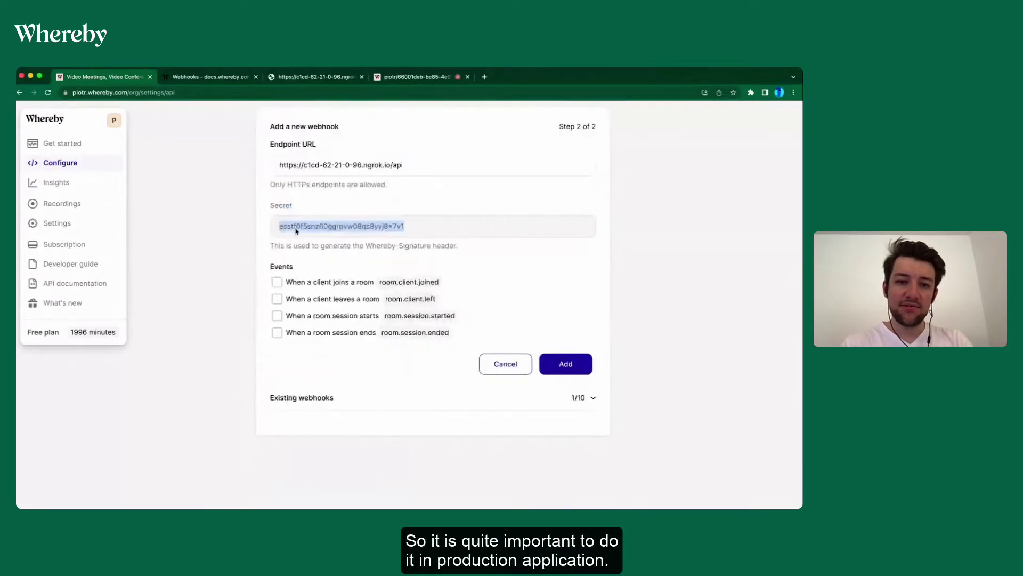
{"action": "left_click", "coordinate": [321, 249]}
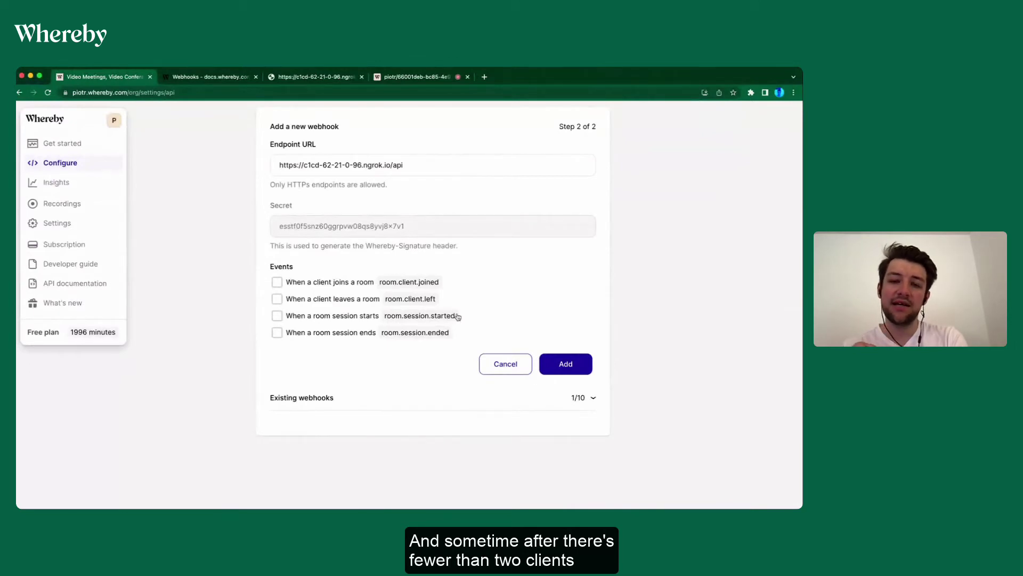
Step: Subscribe the webhook to client join, client leave, session start and session end events, add it, and expand Existing webhooks
{"action": "left_click", "coordinate": [277, 282]}
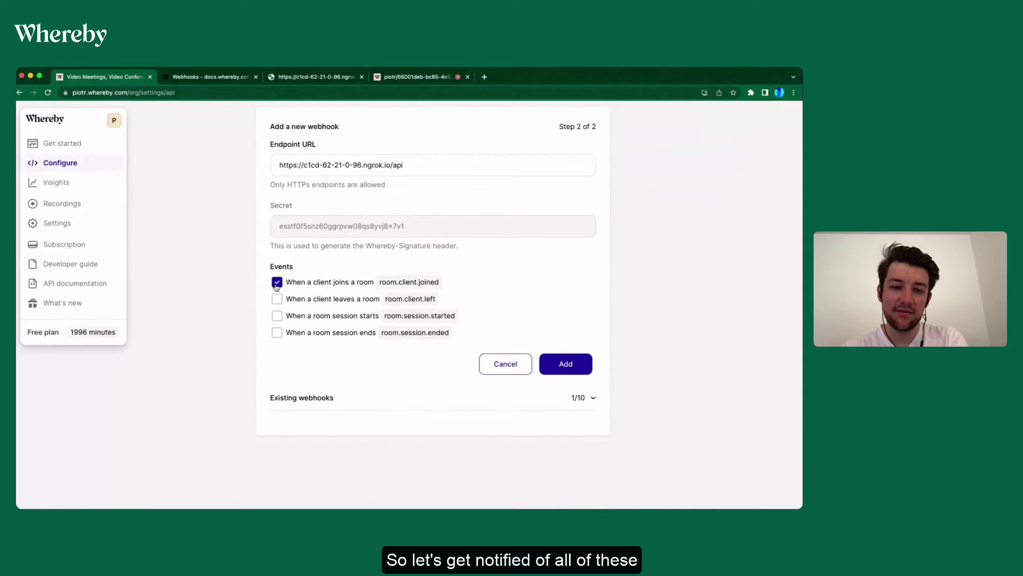
{"action": "left_click", "coordinate": [277, 298]}
{"action": "left_click", "coordinate": [278, 316]}
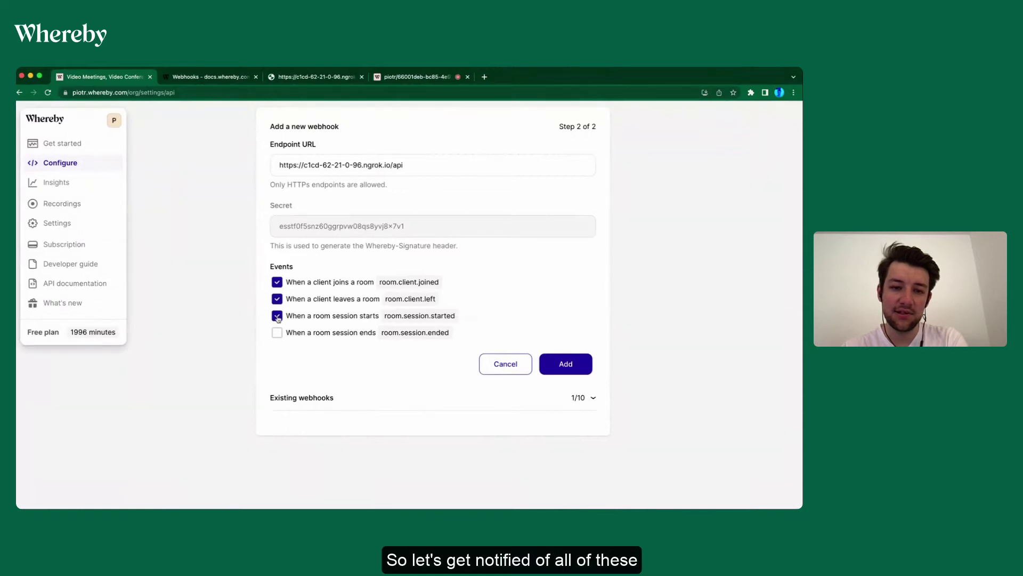
{"action": "left_click", "coordinate": [276, 334]}
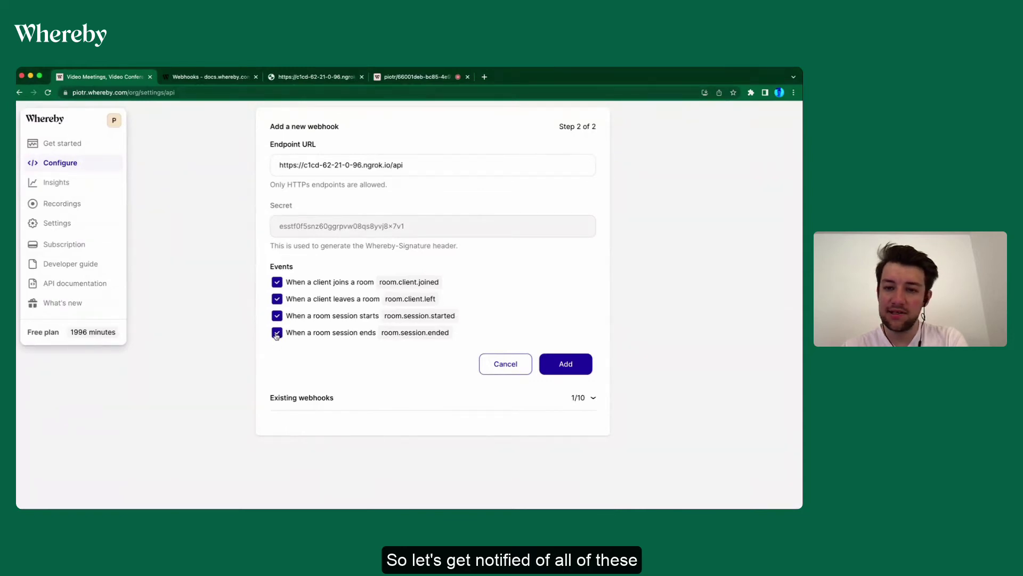
{"action": "left_click", "coordinate": [582, 364]}
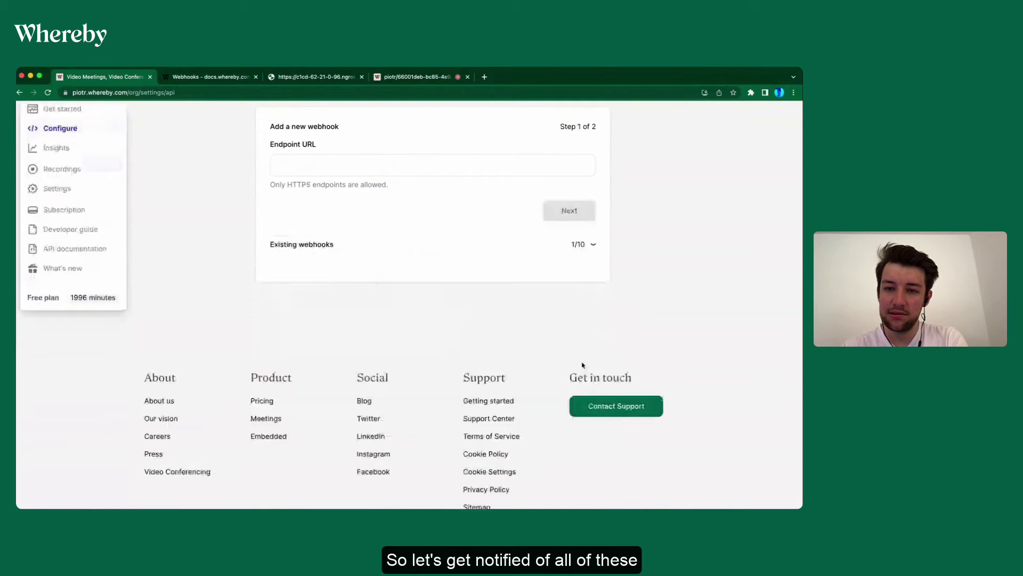
{"action": "left_click", "coordinate": [589, 246]}
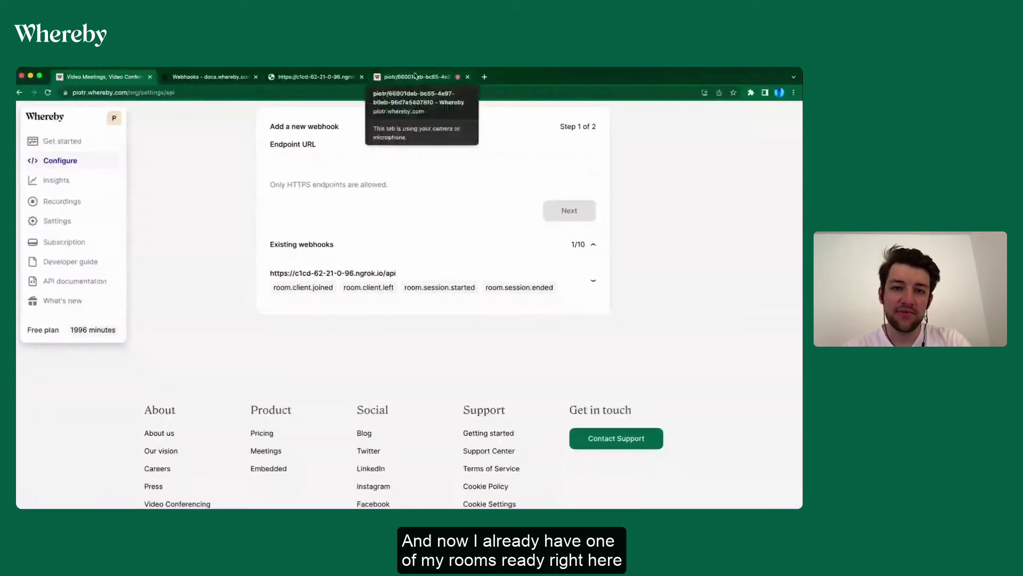
Step: Join the prepared meeting room and check the terminal for the room.client.joined log
{"action": "left_click", "coordinate": [416, 75]}
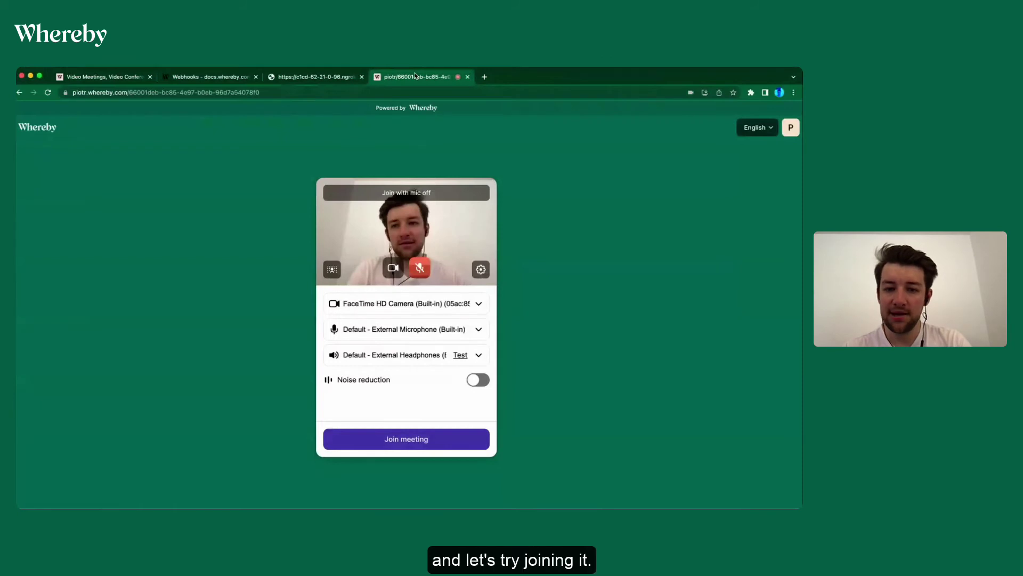
{"action": "left_click", "coordinate": [402, 439]}
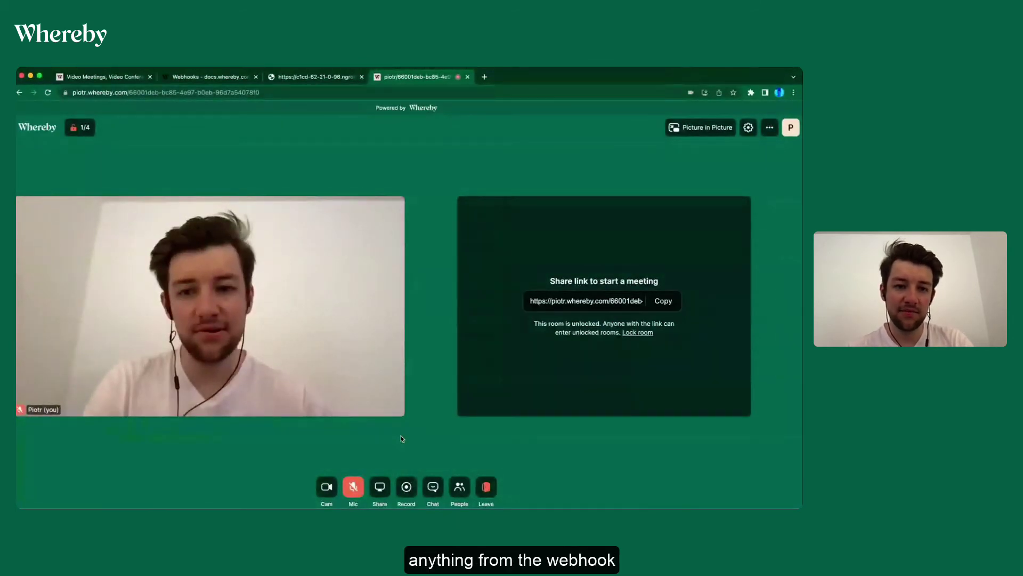
{"action": "key", "text": "super+Tab"}
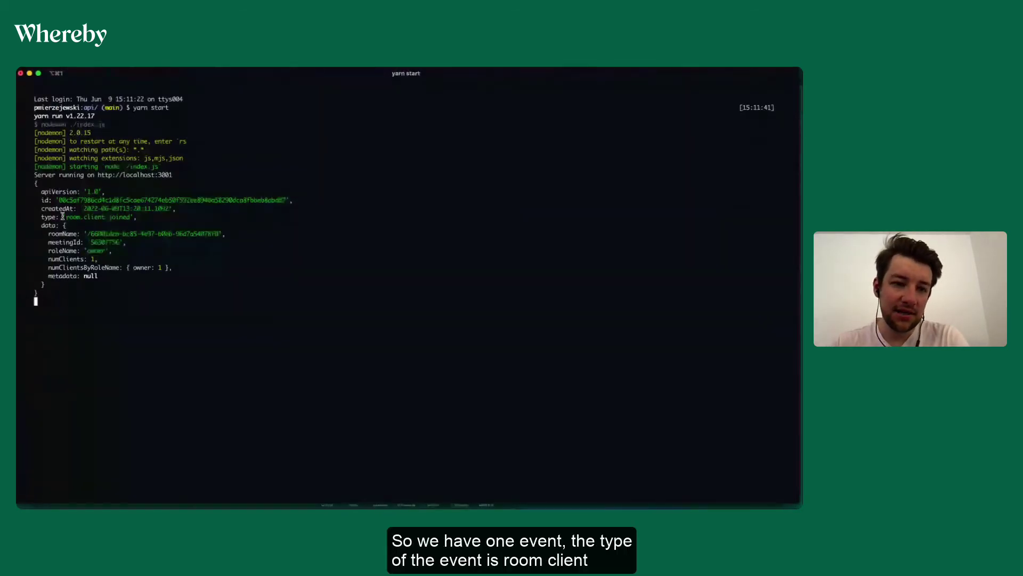
Step: Highlight the room.client.joined event type, meetingId and roleName fields in the log
{"action": "left_click_drag", "start_coordinate": [62, 216], "coordinate": [199, 234]}
{"action": "left_click", "coordinate": [70, 239]}
{"action": "double_click", "coordinate": [69, 241]}
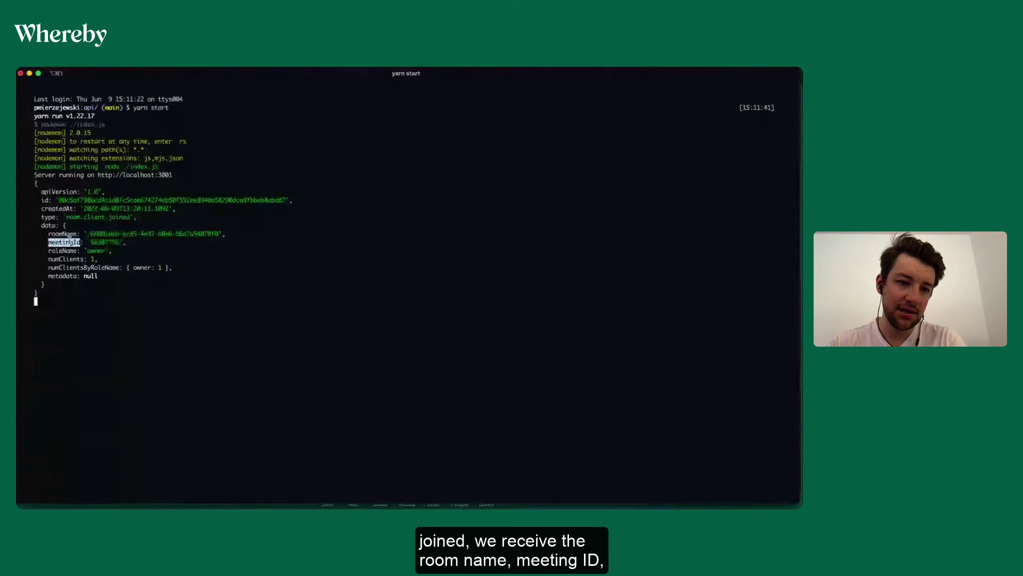
{"action": "double_click", "coordinate": [69, 249]}
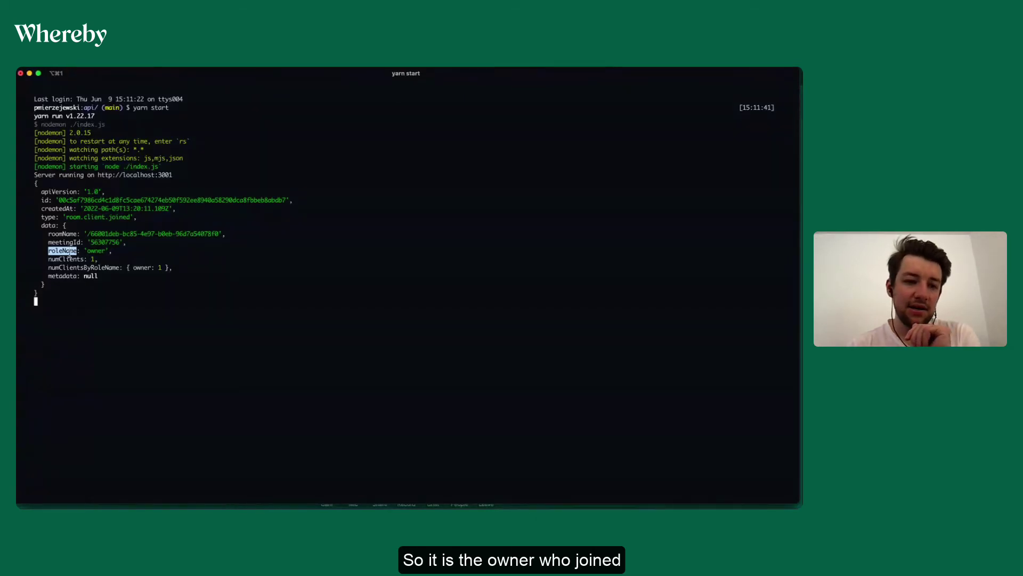
Step: Point out numClients of 1 and the numClientsByRoleName owner count, then return to Chrome
{"action": "double_click", "coordinate": [69, 258]}
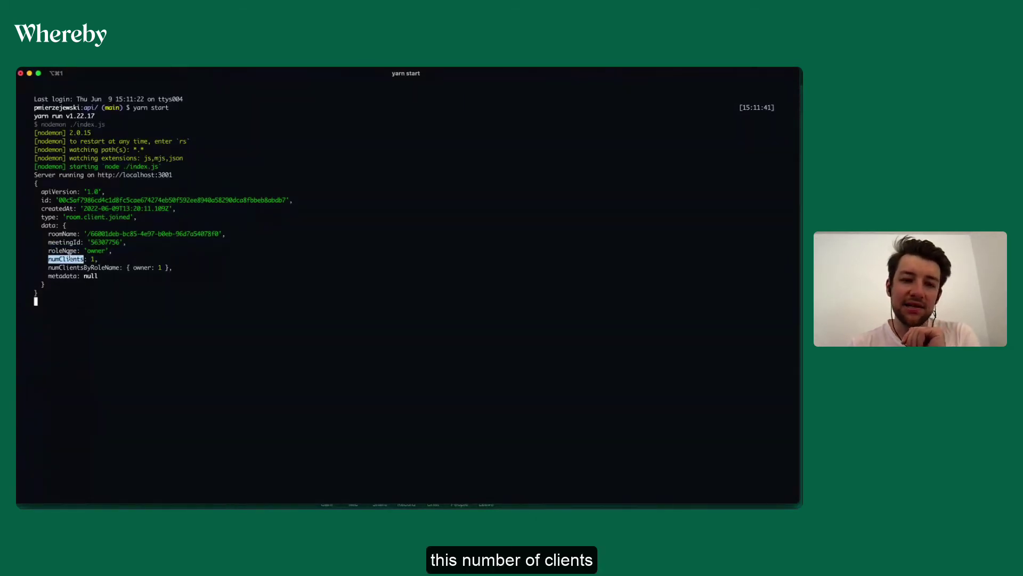
{"action": "left_click", "coordinate": [93, 257]}
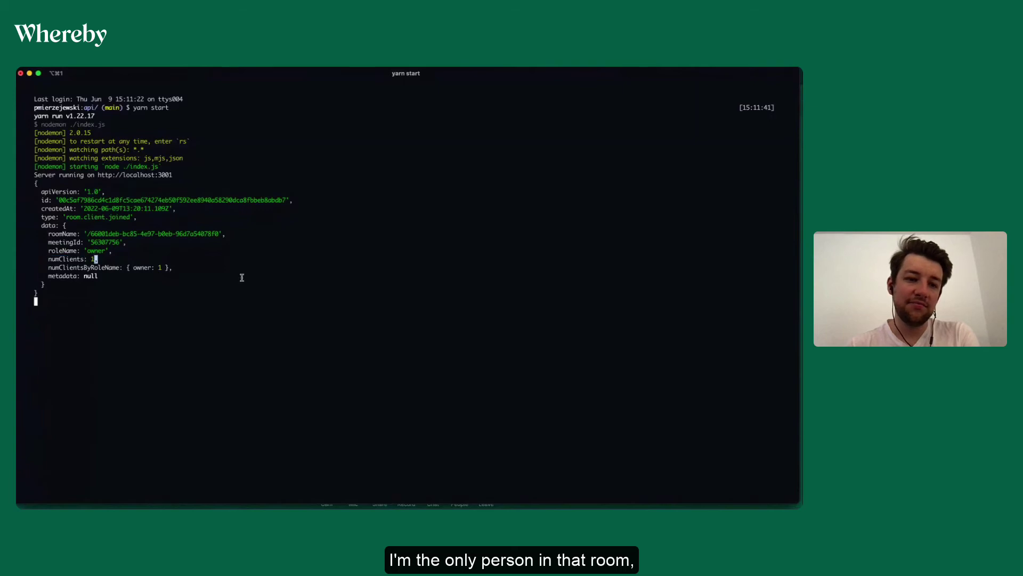
{"action": "left_click_drag", "start_coordinate": [74, 257], "coordinate": [108, 257]}
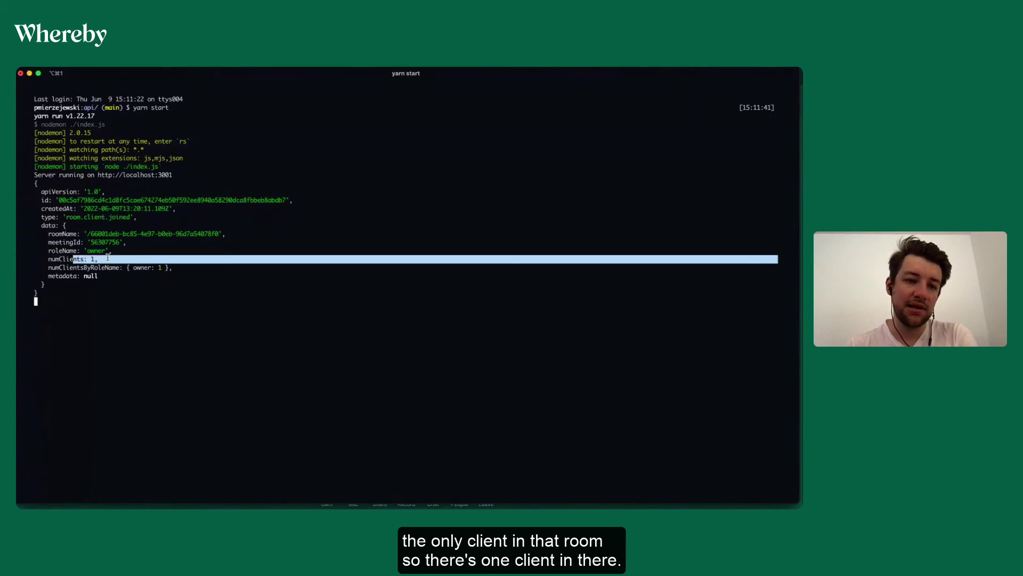
{"action": "left_click", "coordinate": [94, 259]}
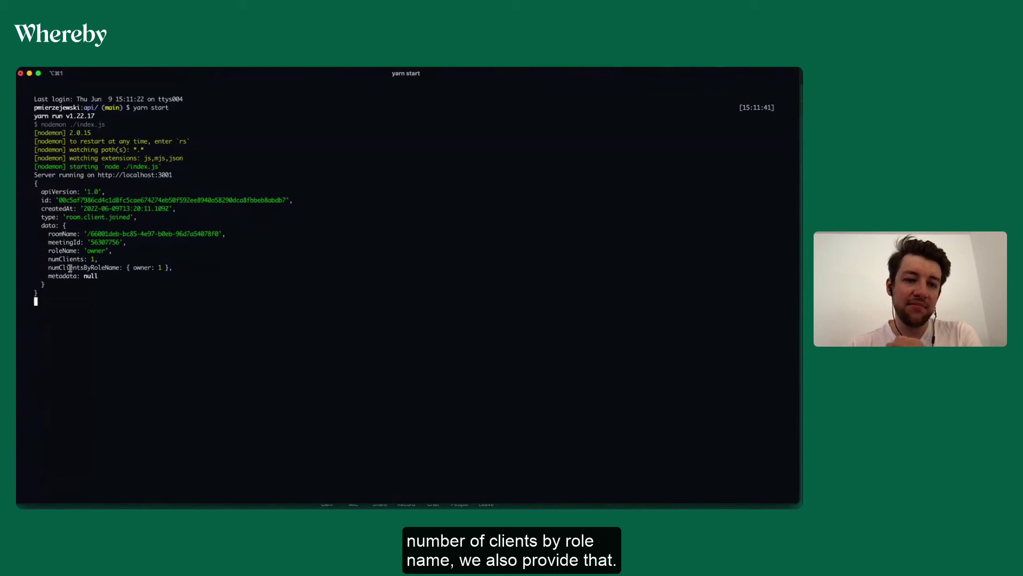
{"action": "mouse_move", "coordinate": [124, 267]}
{"action": "left_mouse_down"}
{"action": "mouse_move", "coordinate": [233, 267]}
{"action": "mouse_move", "coordinate": [142, 260]}
{"action": "left_mouse_up"}
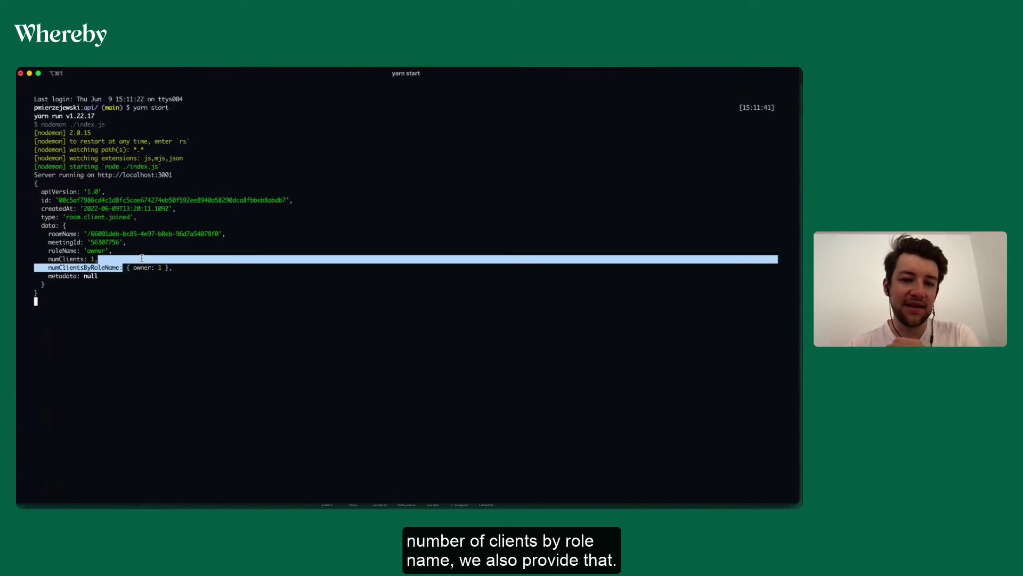
{"action": "left_click", "coordinate": [142, 261]}
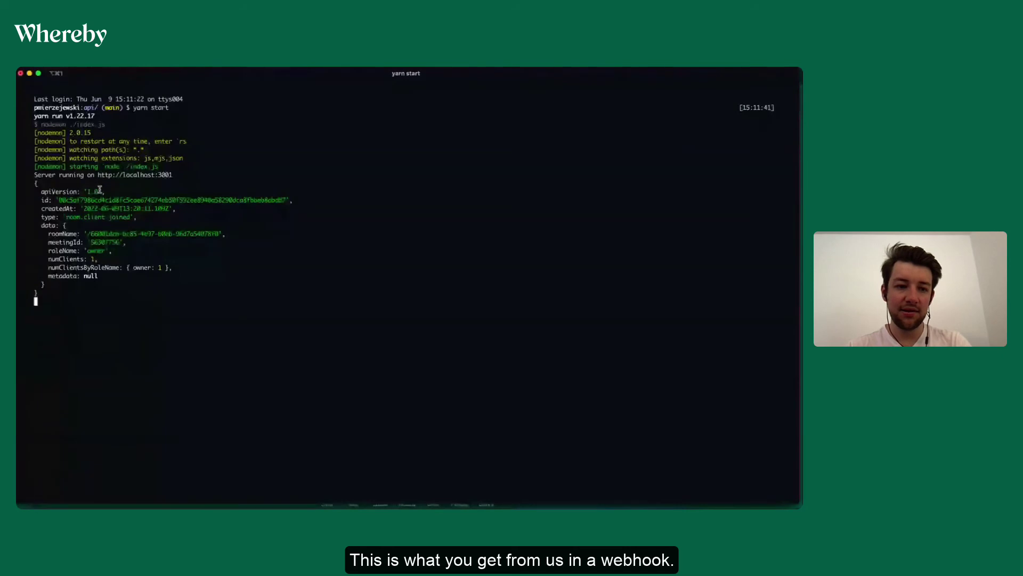
{"action": "key", "text": "super+Tab"}
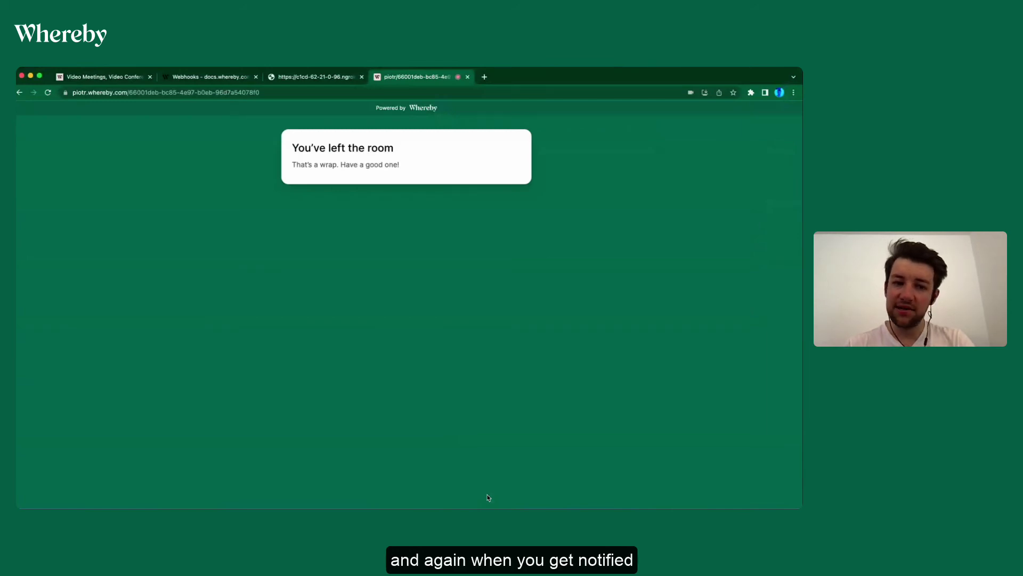
Step: Highlight the room.client.left event type and its numClients value of 0 in the terminal log
{"action": "key", "text": "super+Tab"}
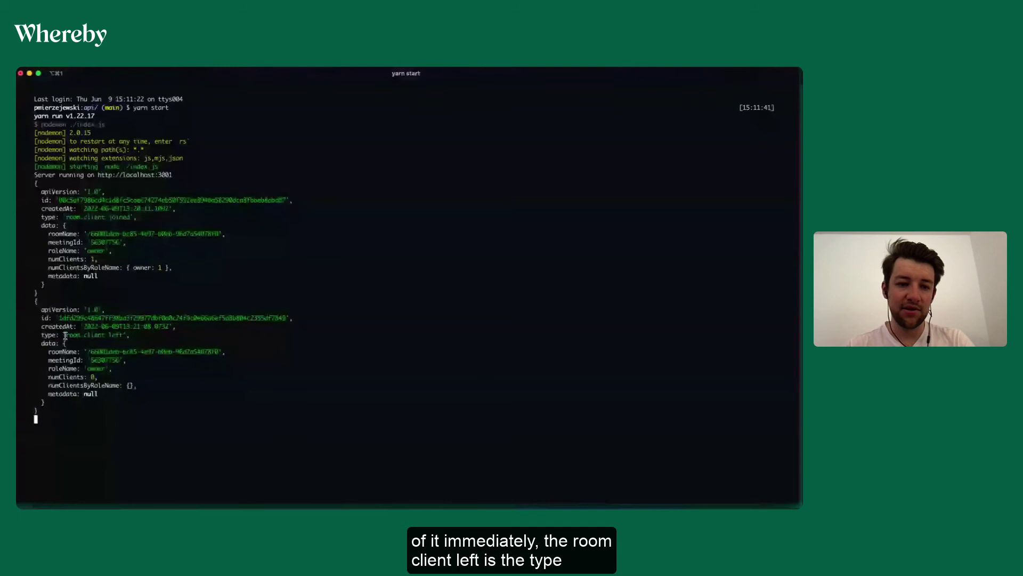
{"action": "left_click_drag", "start_coordinate": [65, 335], "coordinate": [91, 334]}
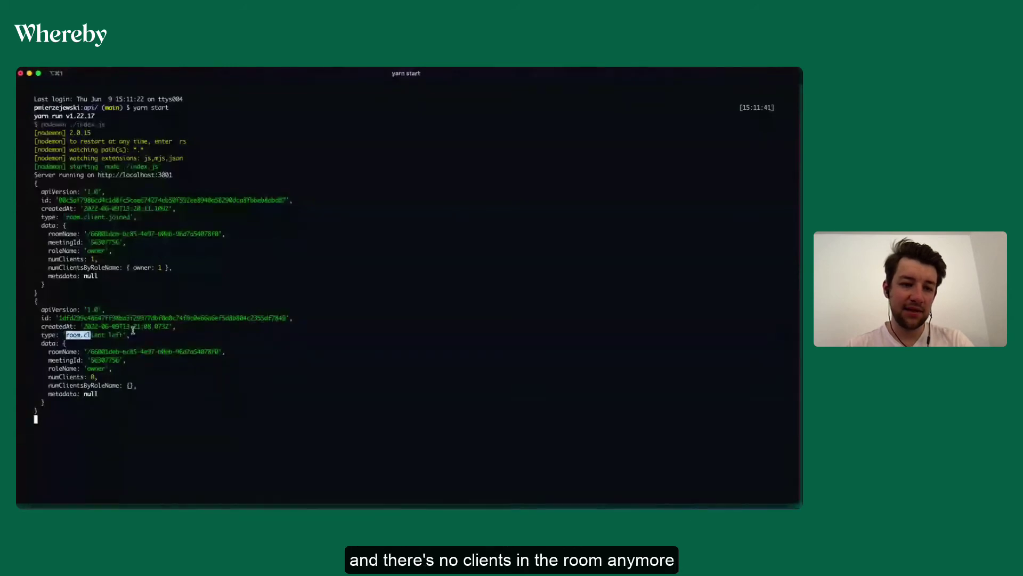
{"action": "left_click_drag", "start_coordinate": [66, 377], "coordinate": [96, 377]}
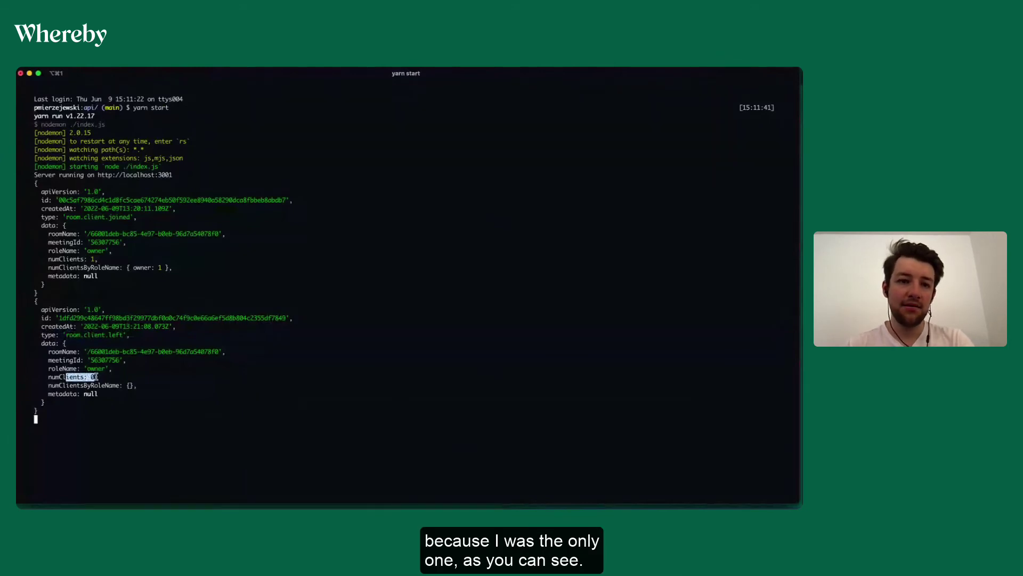
{"action": "left_click", "coordinate": [228, 283]}
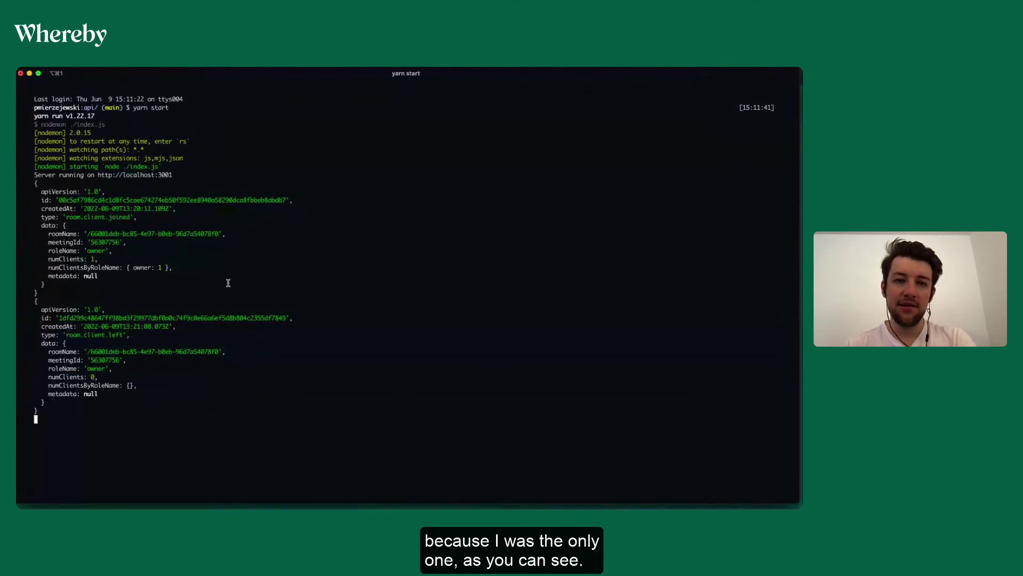
Step: Point out the metadata field and its null value in the logged events
{"action": "key", "text": "super+Tab"}
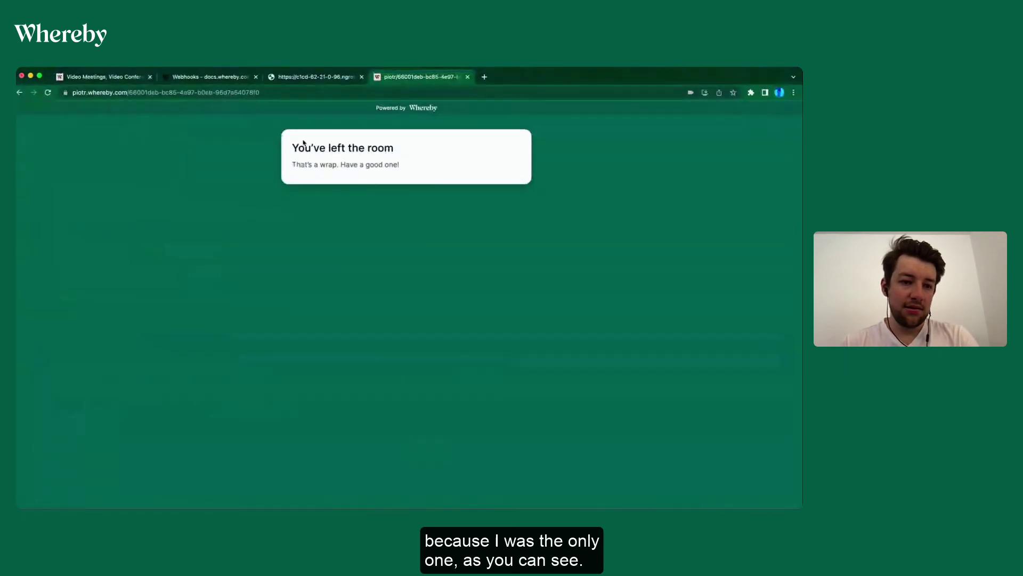
{"action": "key", "text": "super+Tab"}
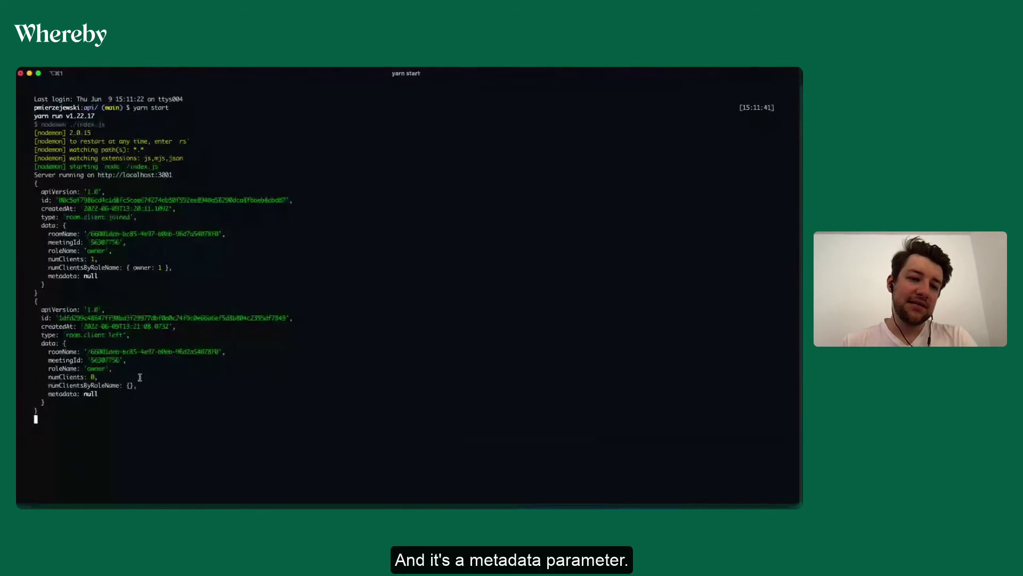
{"action": "double_click", "coordinate": [58, 273]}
{"action": "double_click", "coordinate": [88, 276]}
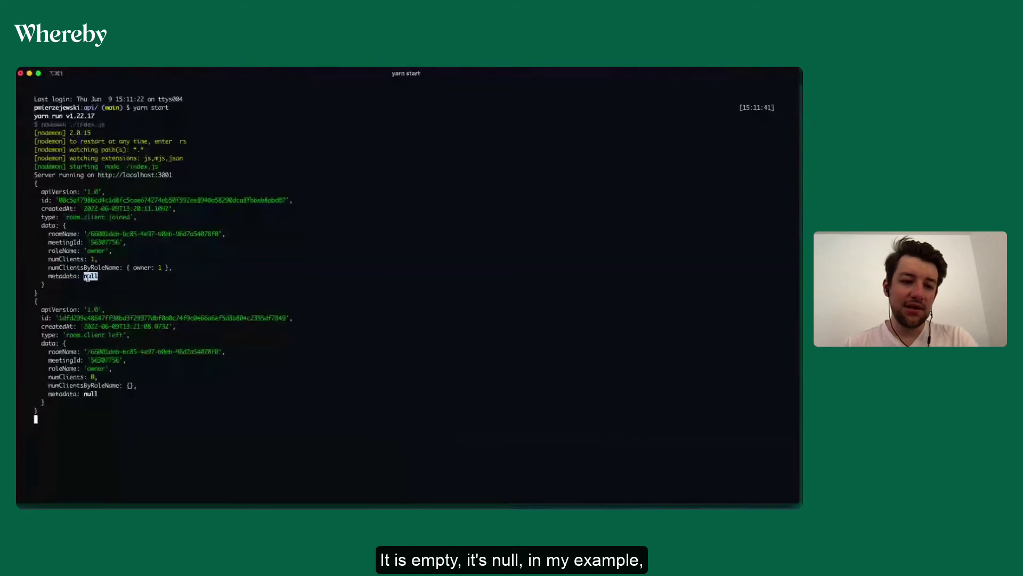
{"action": "double_click", "coordinate": [91, 399]}
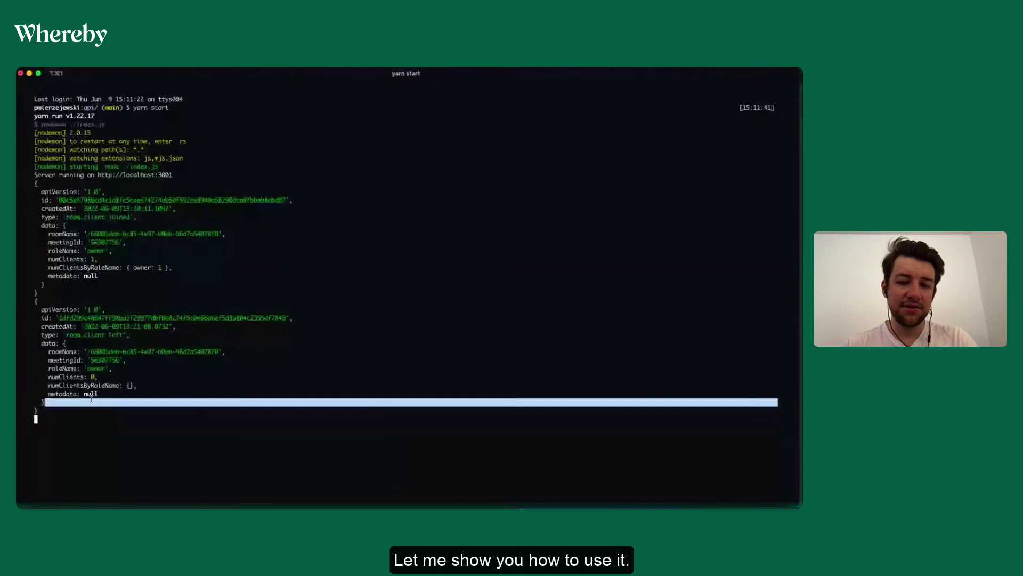
{"action": "left_click", "coordinate": [87, 394]}
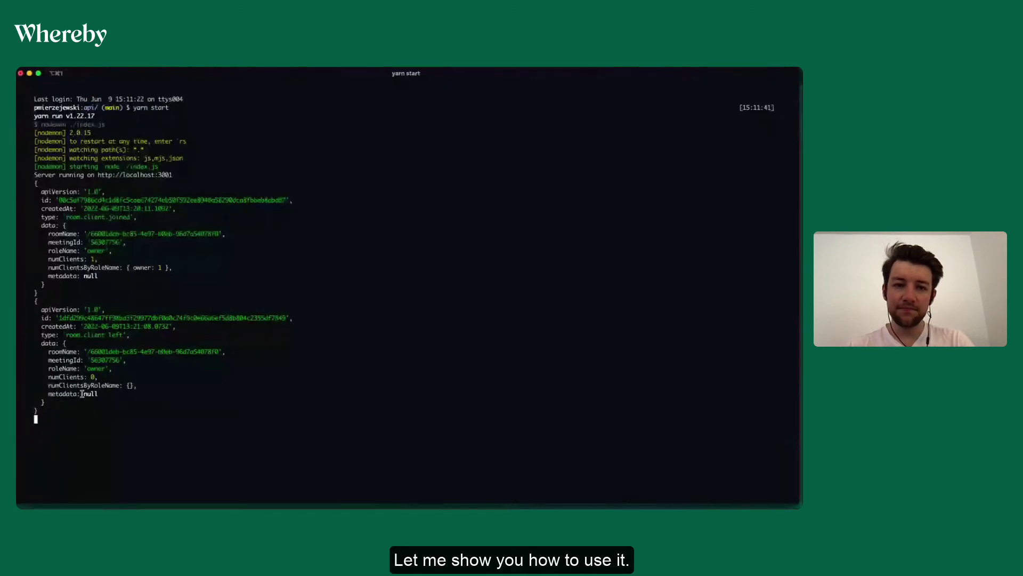
Step: Append ?metadata=hello-from-url to the room URL, load it, and join the meeting again
{"action": "key", "text": "super+Tab"}
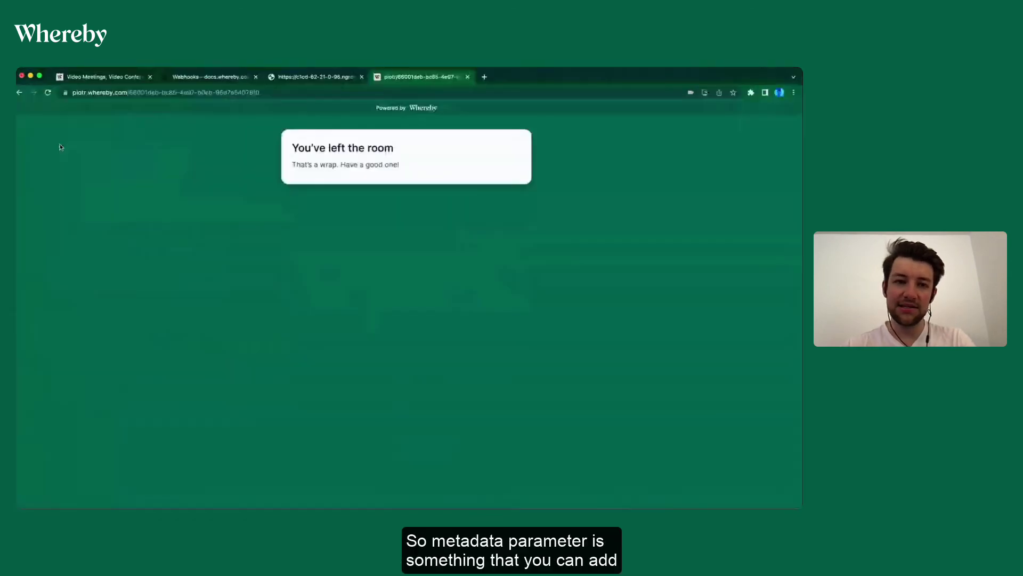
{"action": "key", "text": "super+l"}
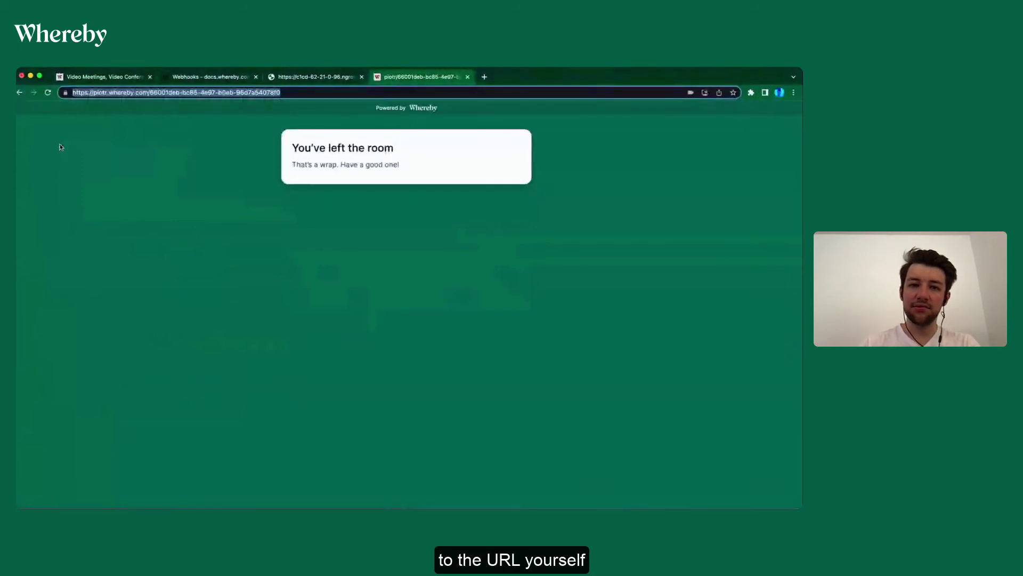
{"action": "key", "text": "Right"}
{"action": "type", "text": "?"}
{"action": "key", "text": "Right"}
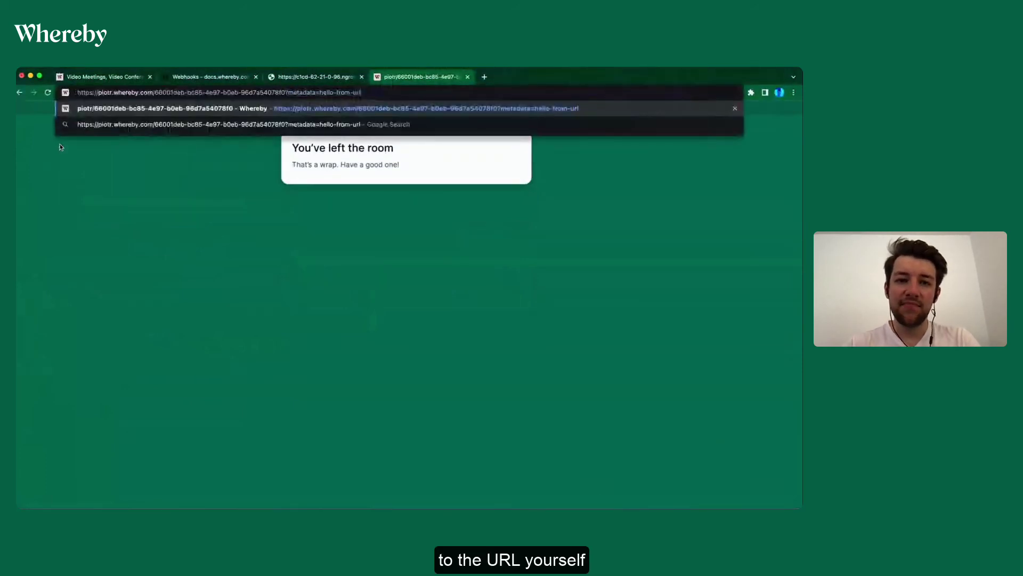
{"action": "double_click", "coordinate": [292, 92]}
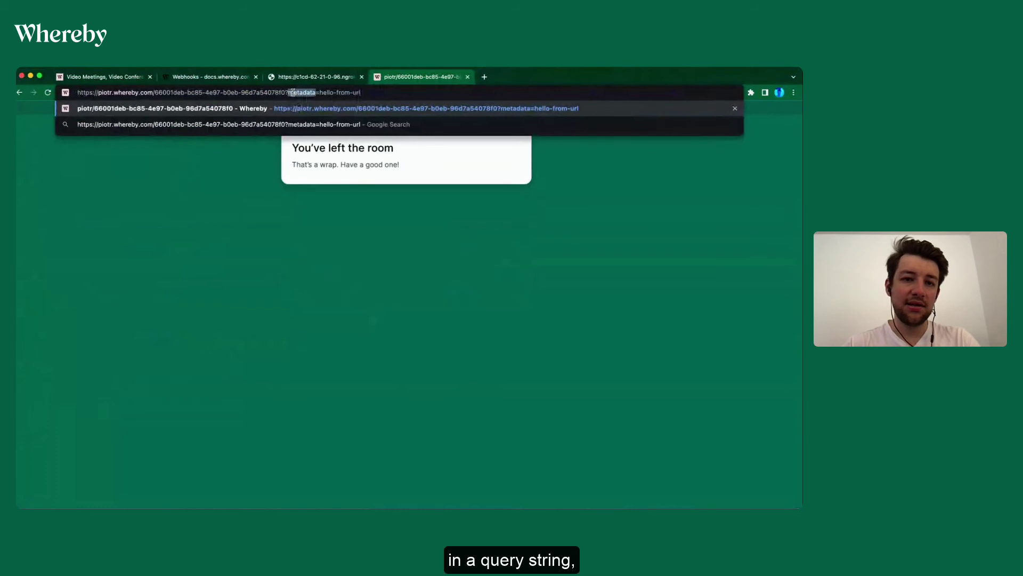
{"action": "left_click", "coordinate": [319, 93]}
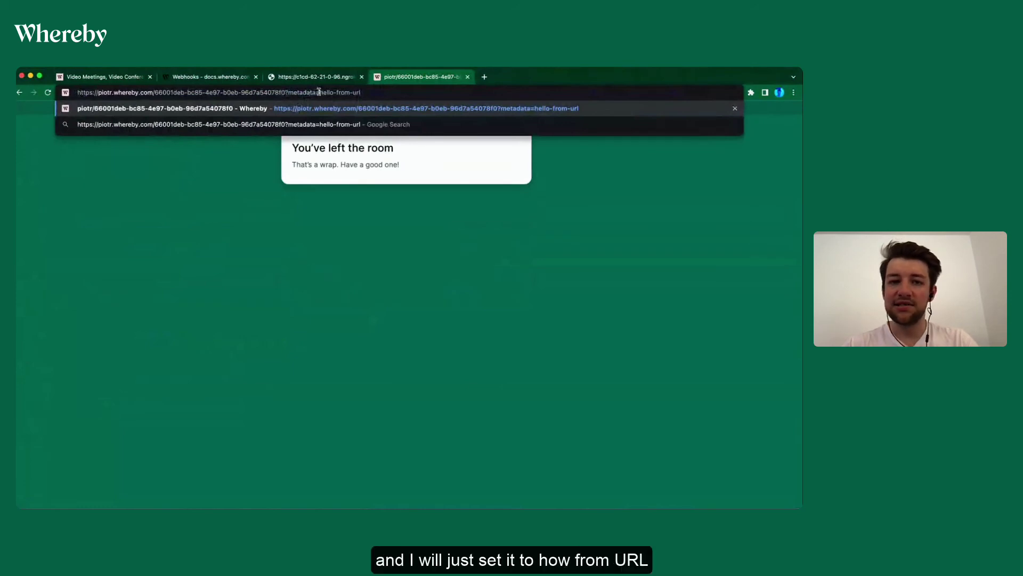
{"action": "left_click", "coordinate": [483, 111]}
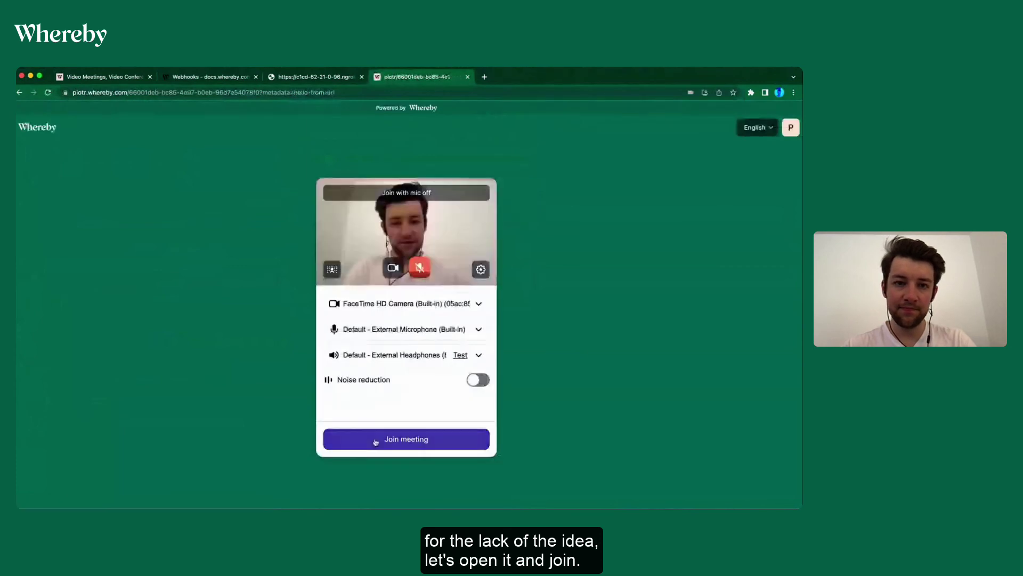
{"action": "left_click", "coordinate": [375, 441]}
{"action": "key", "text": "super+Tab"}
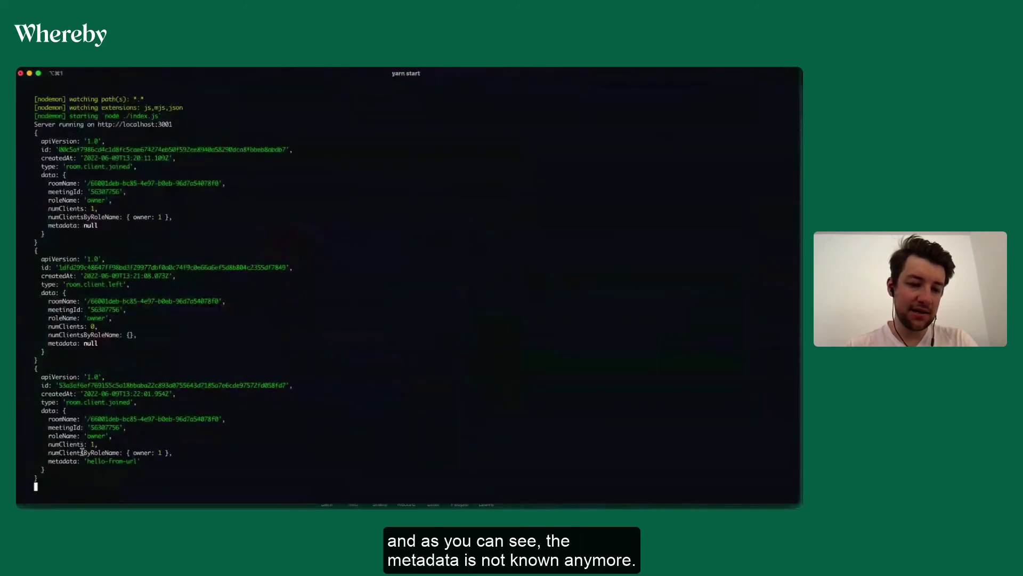
Step: Highlight the latest event's metadata 'hello-from-url' line in the terminal log
{"action": "left_click_drag", "start_coordinate": [48, 461], "coordinate": [159, 458]}
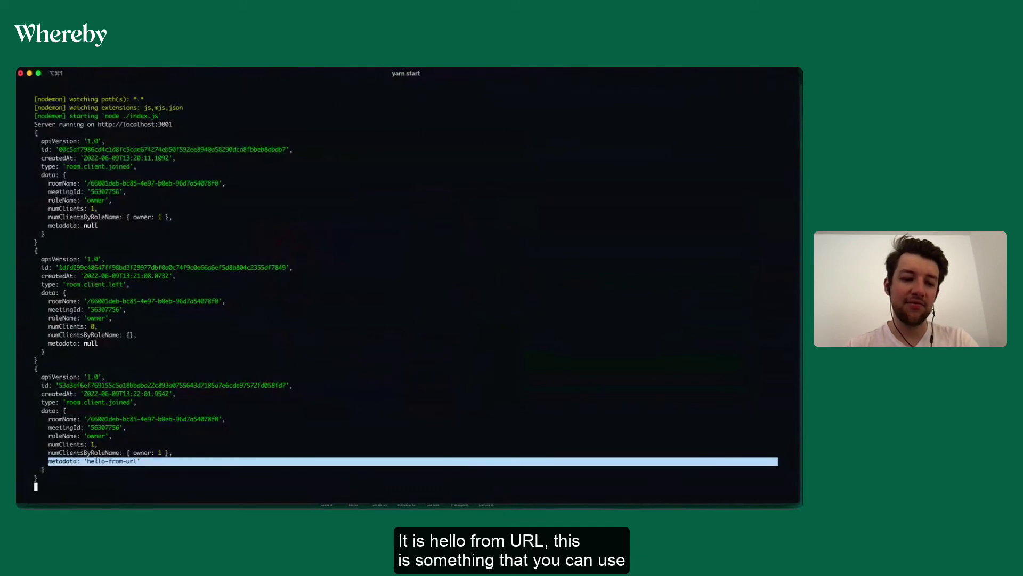
{"action": "left_click", "coordinate": [149, 455]}
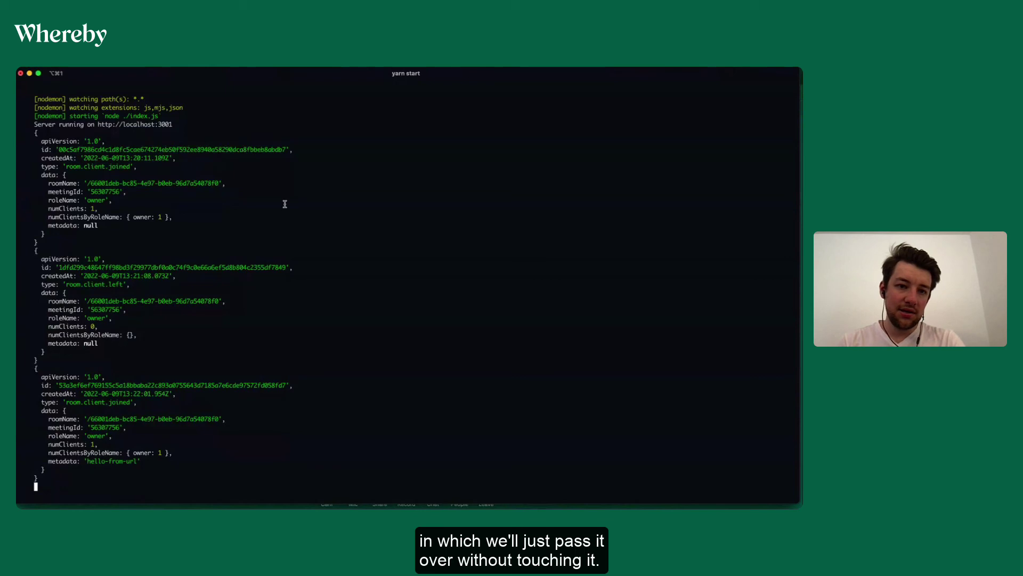
Step: Leave the metadata-tagged meeting room from Chrome's bottom toolbar
{"action": "key", "text": "super+Tab"}
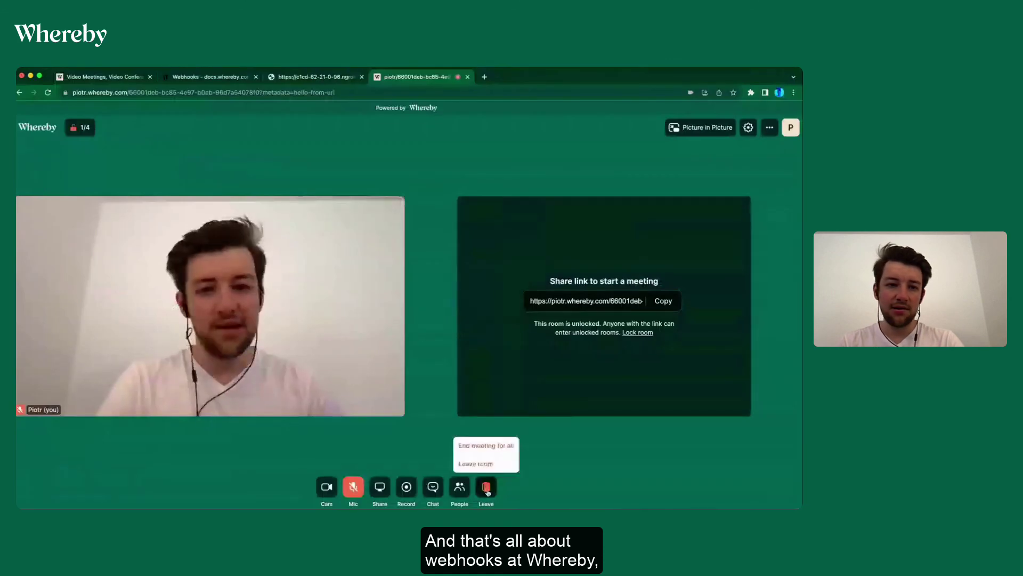
{"action": "left_click", "coordinate": [488, 490]}
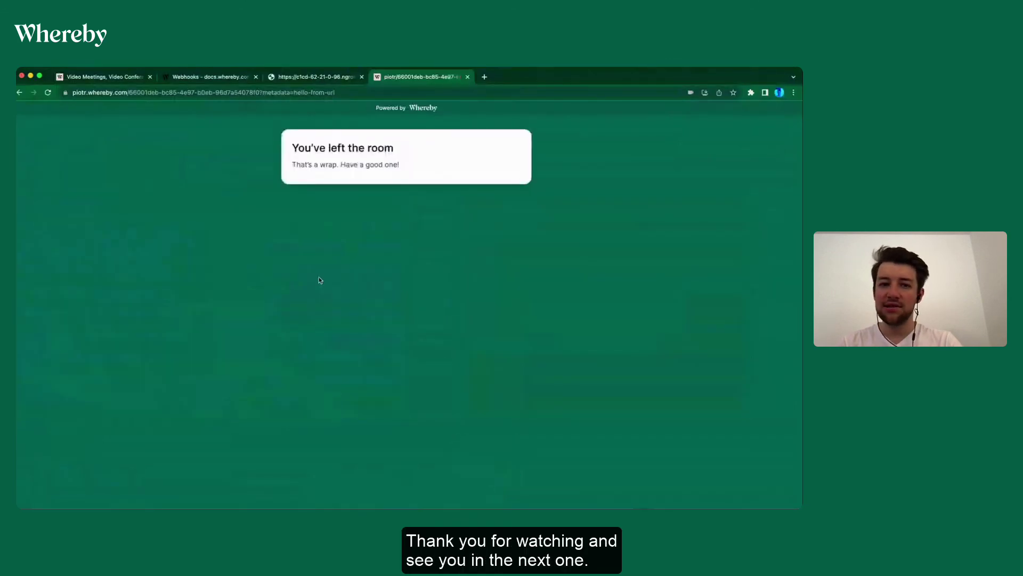